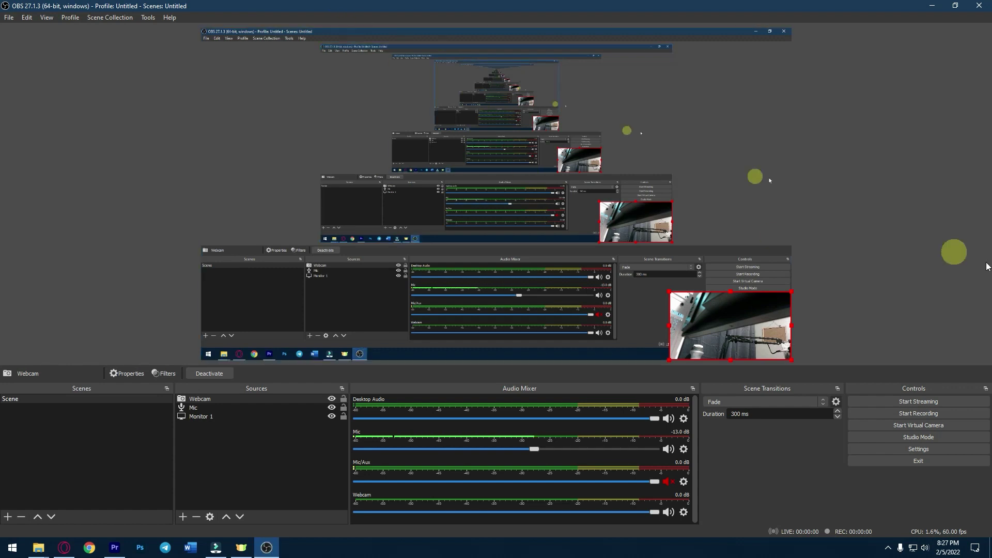
# Start a recording, then switch to the browser and play the YouTube video "Cool Tech for your Setup Under $50 - November" in full screen
pyautogui.click(904, 413)
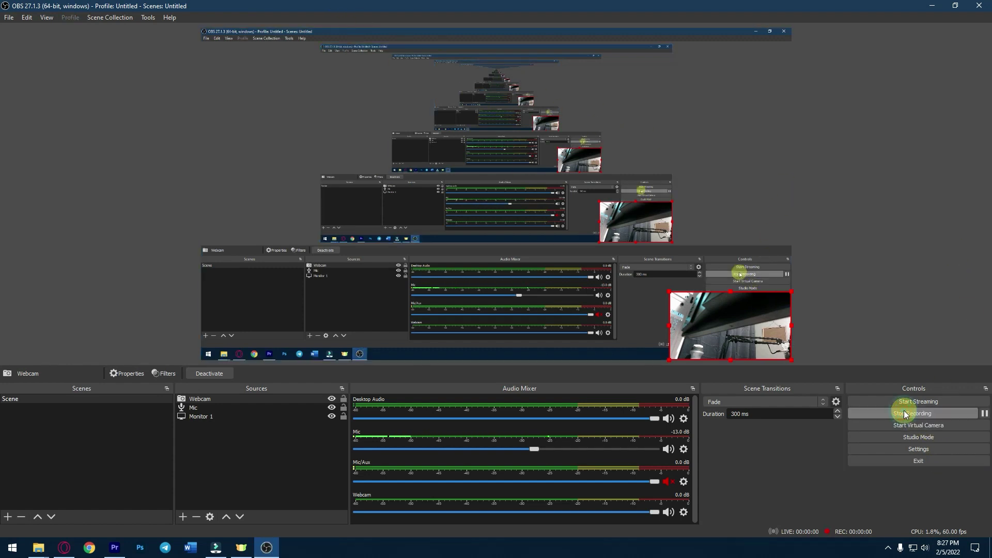
pyautogui.click(64, 547)
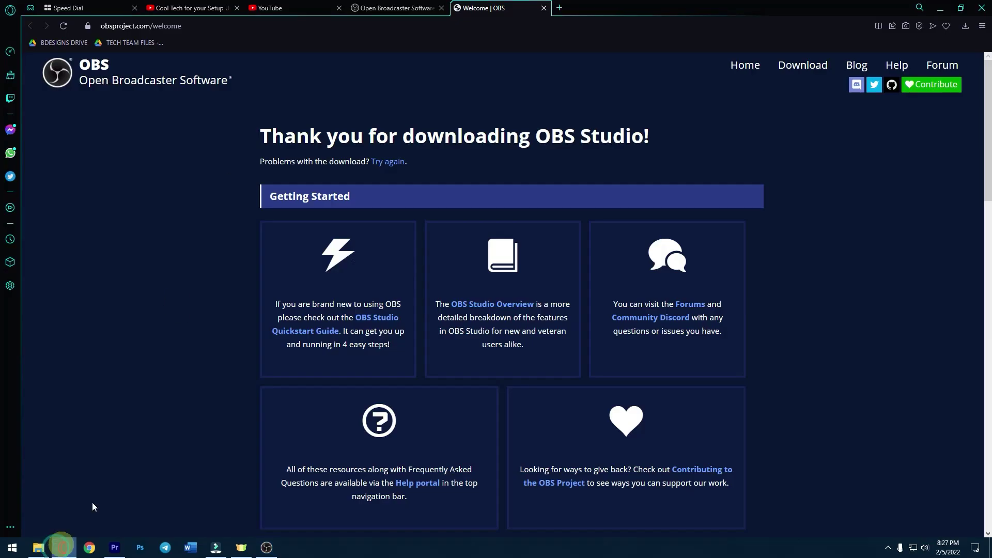
pyautogui.click(178, 8)
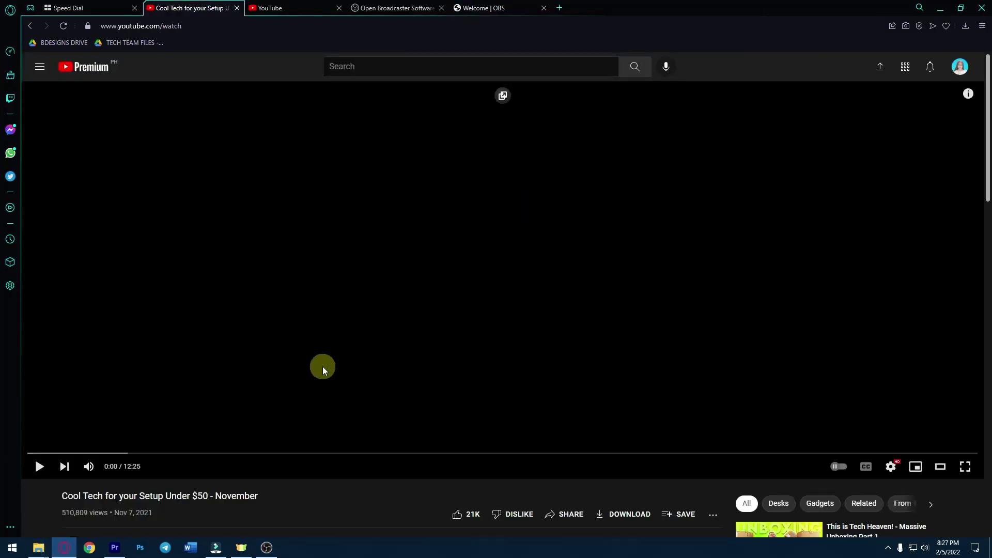
pyautogui.click(965, 467)
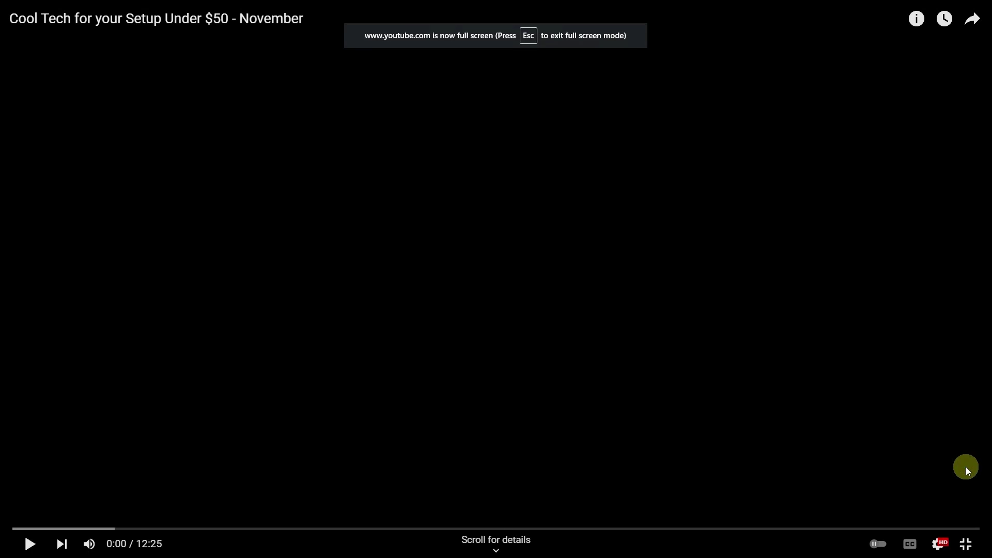
pyautogui.click(27, 543)
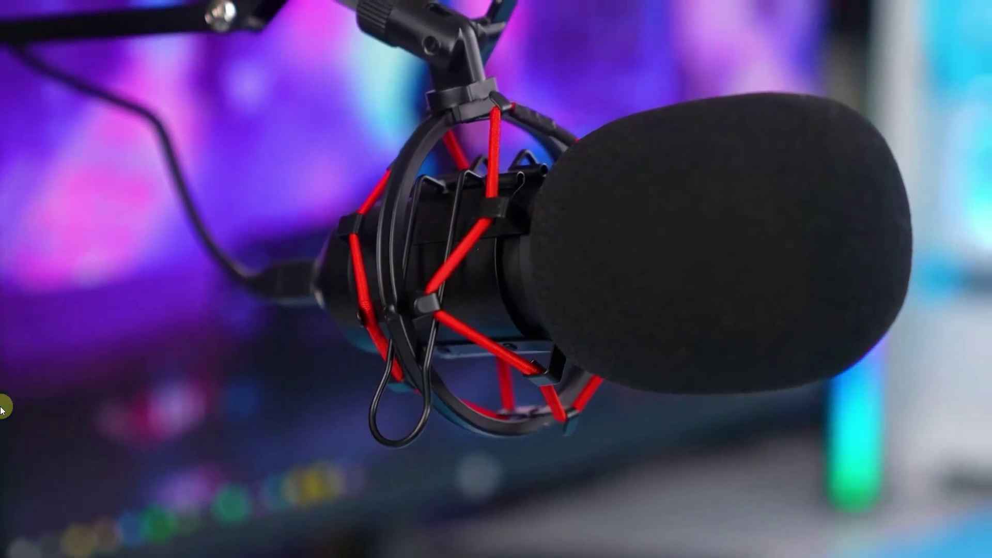
# Pause the full-screen YouTube video and return to OBS to stop the recording
pyautogui.click(30, 544)
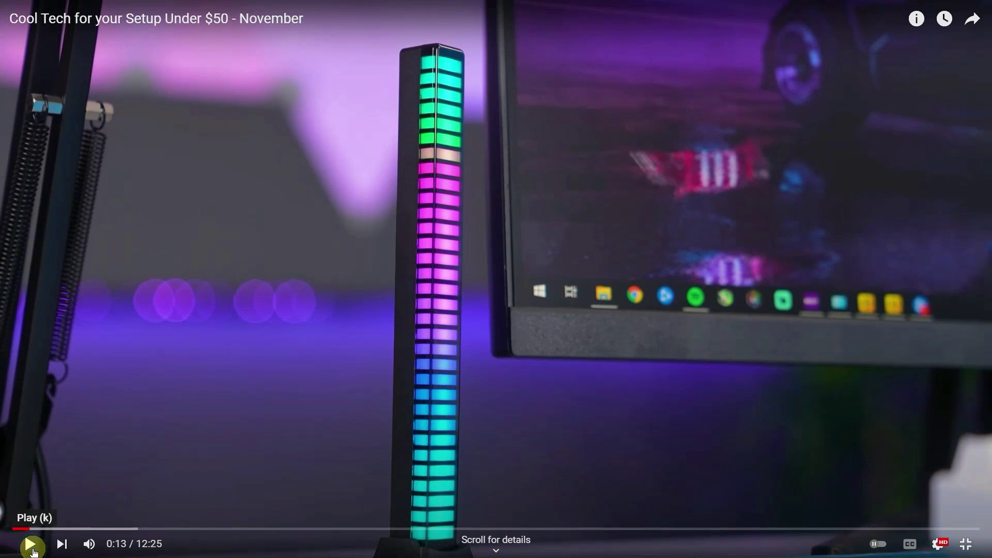
pyautogui.click(976, 552)
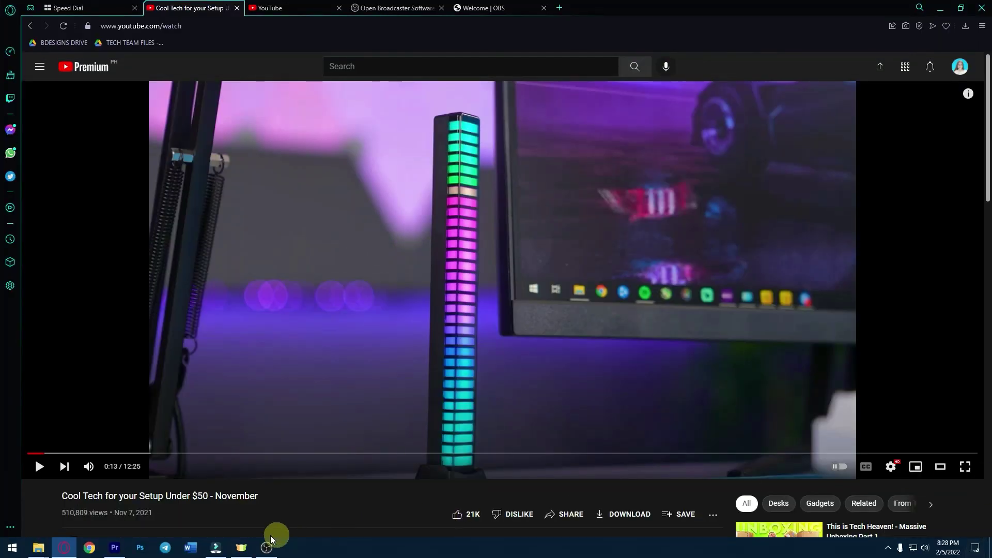
pyautogui.click(267, 547)
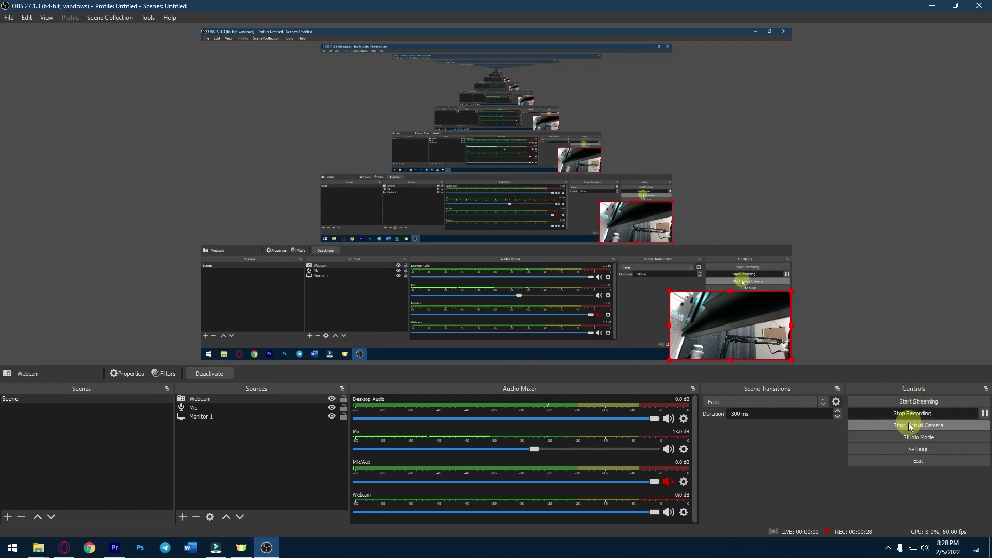
pyautogui.click(918, 416)
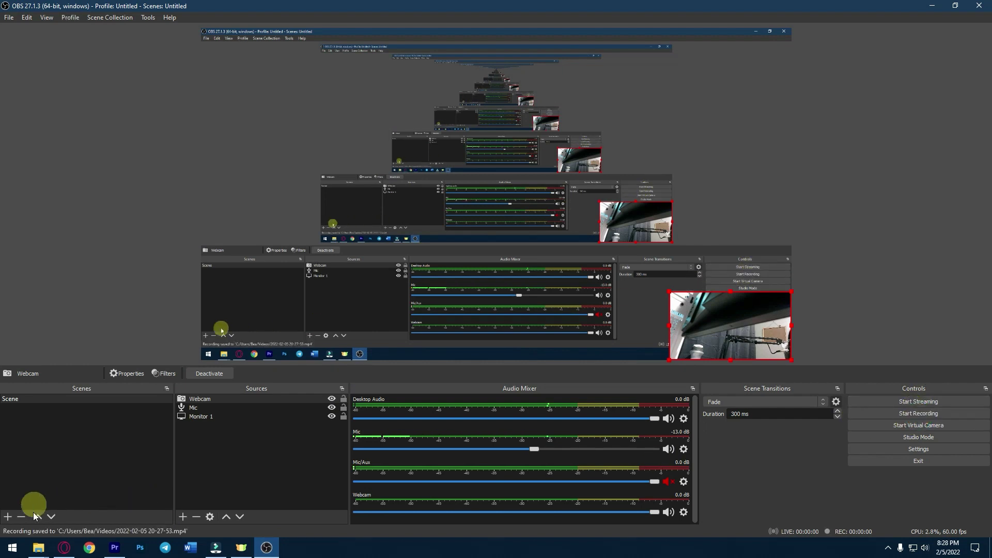
# Open the new recording from the Videos folder, play back part of it to check the capture, and pause it
pyautogui.moveTo(42, 549)
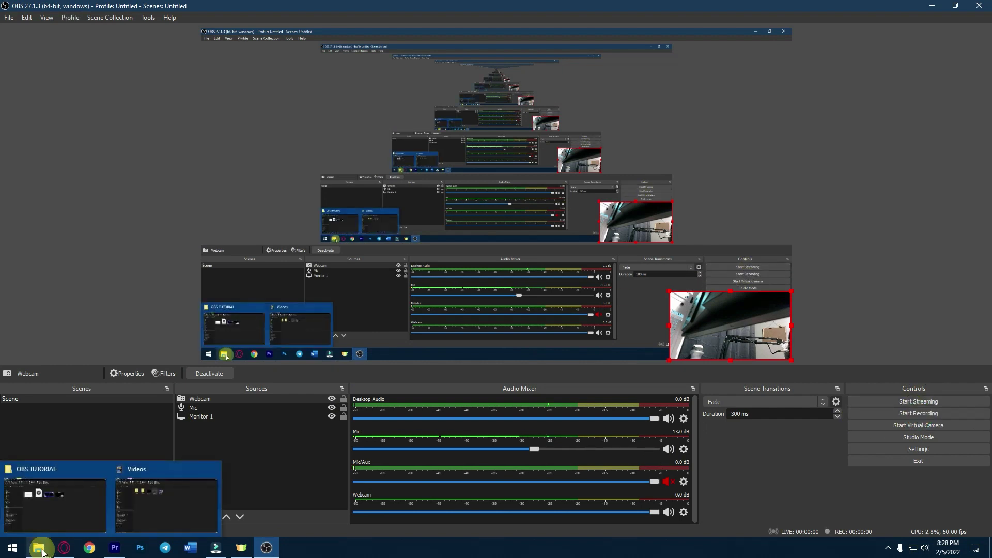
pyautogui.click(163, 491)
pyautogui.doubleClick(451, 126)
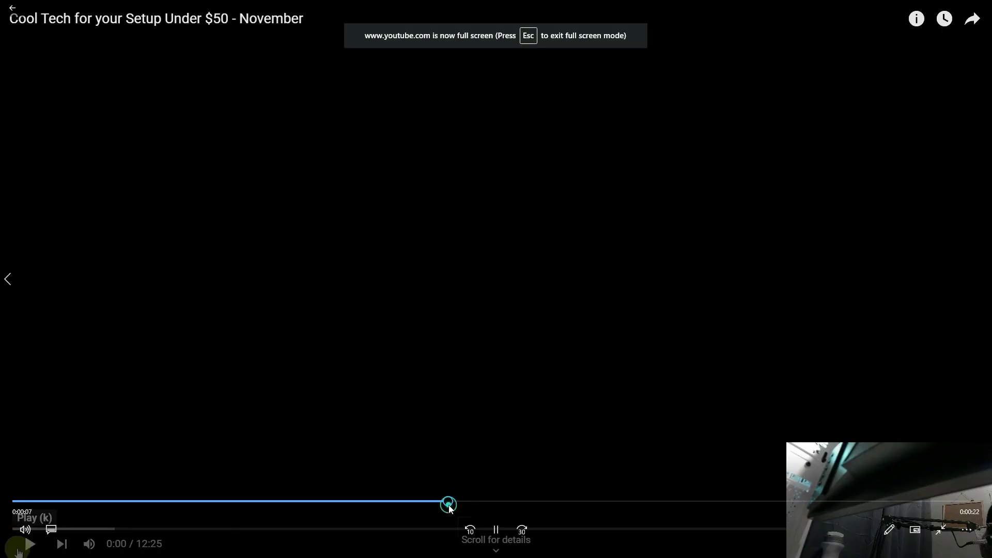
pyautogui.click(449, 504)
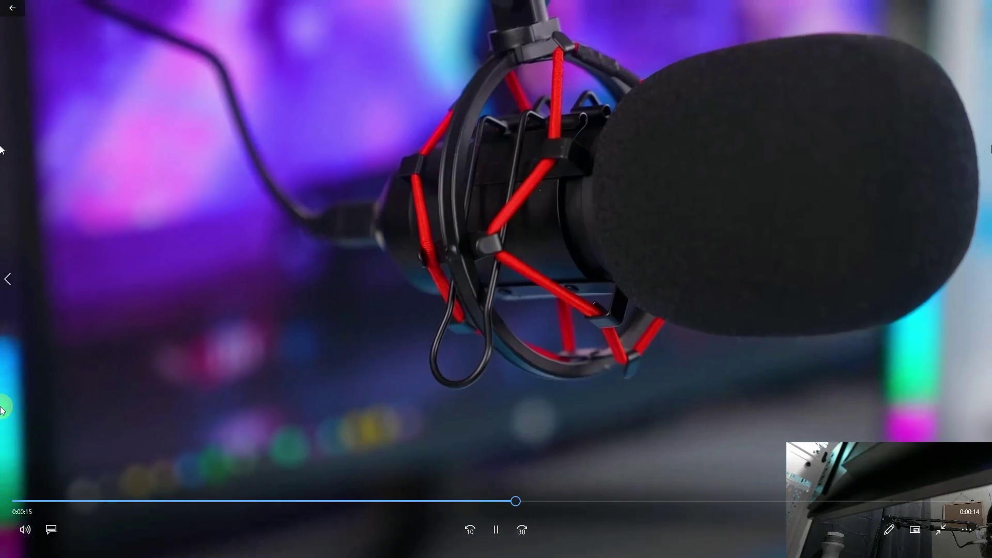
pyautogui.click(497, 519)
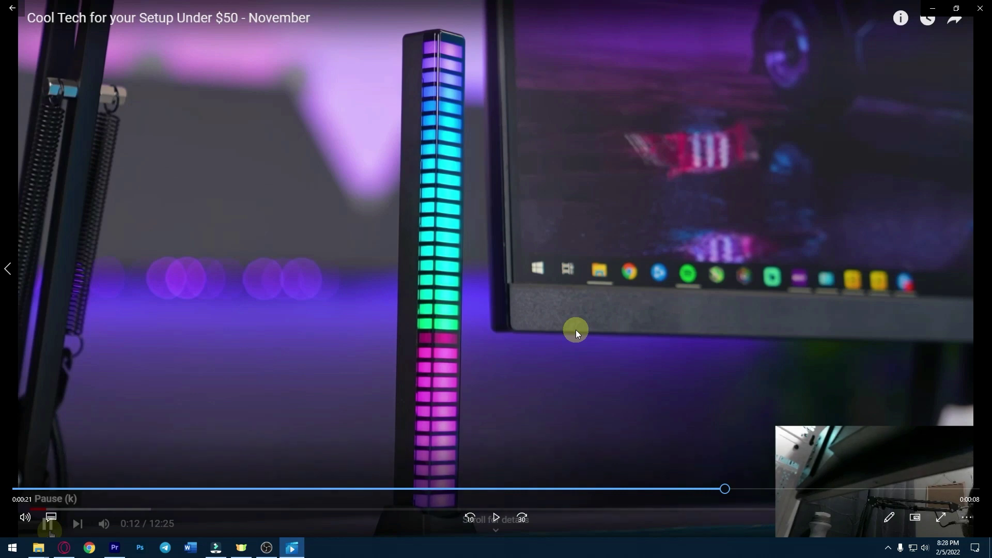
# Return to OBS and add a new Image source named "Overlay" to the scene
pyautogui.click(266, 548)
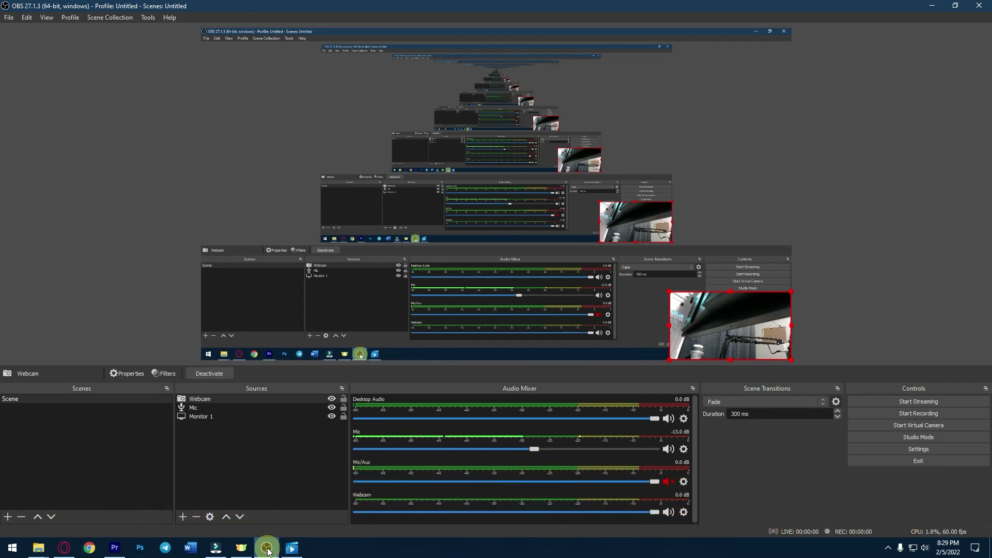
pyautogui.click(183, 516)
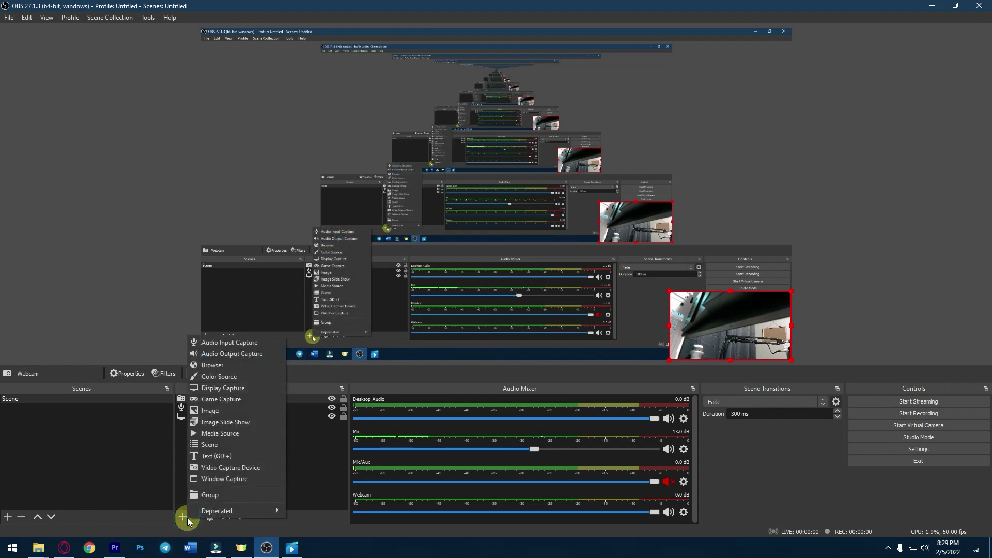
pyautogui.click(181, 518)
pyautogui.click(181, 518)
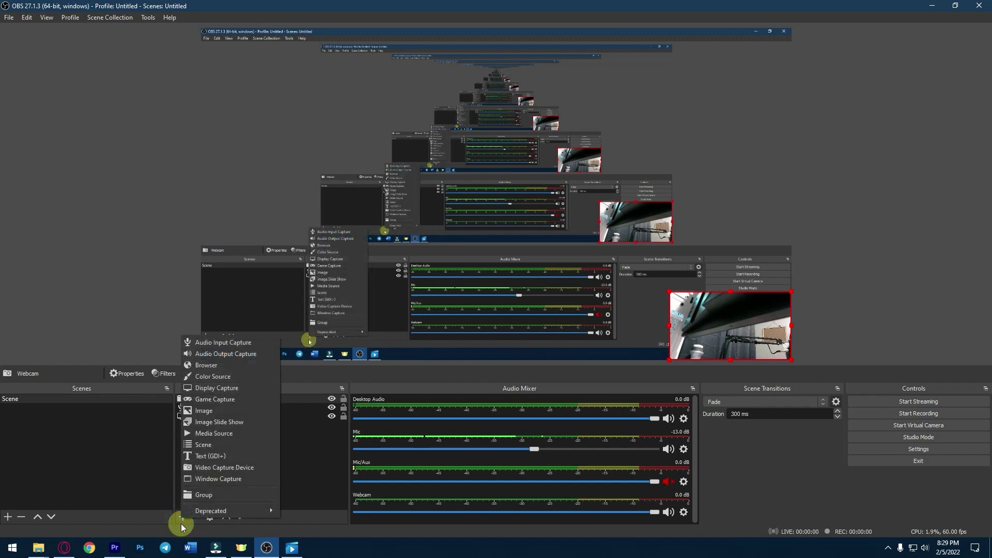
pyautogui.click(216, 411)
pyautogui.write('Overlay')
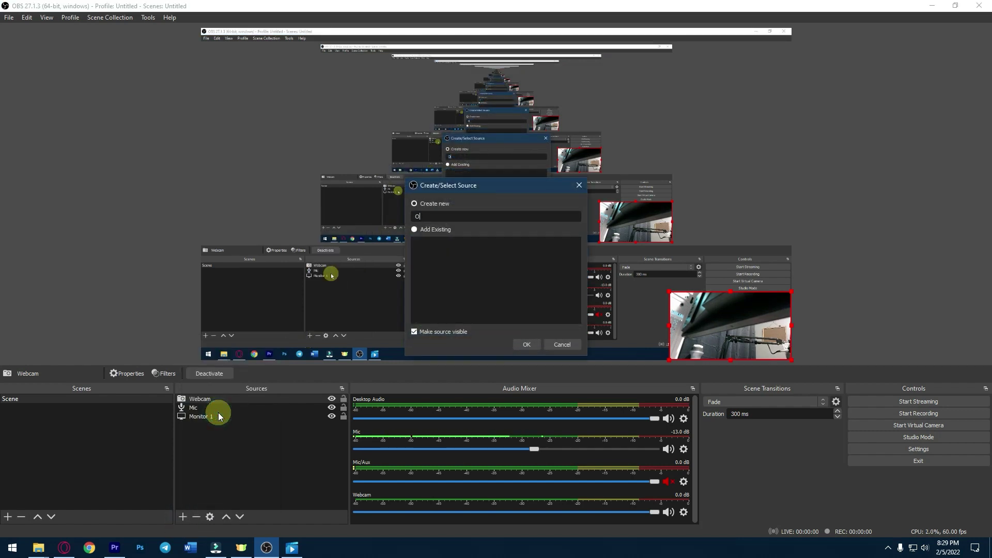
pyautogui.click(527, 344)
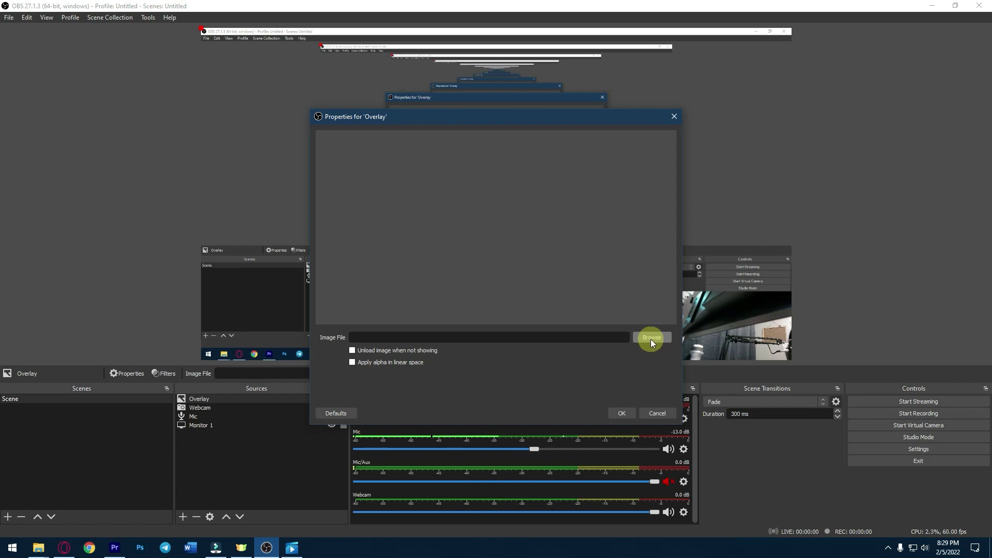
# Load the "overlay" PNG from the OBS TUTORIAL folder on the Desktop as the Overlay source's image file
pyautogui.click(650, 339)
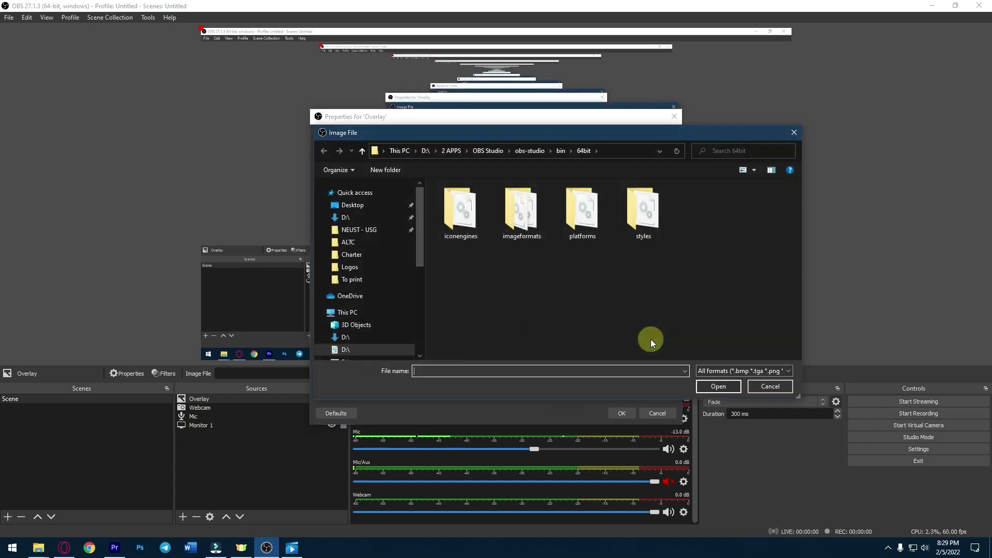
pyautogui.click(356, 205)
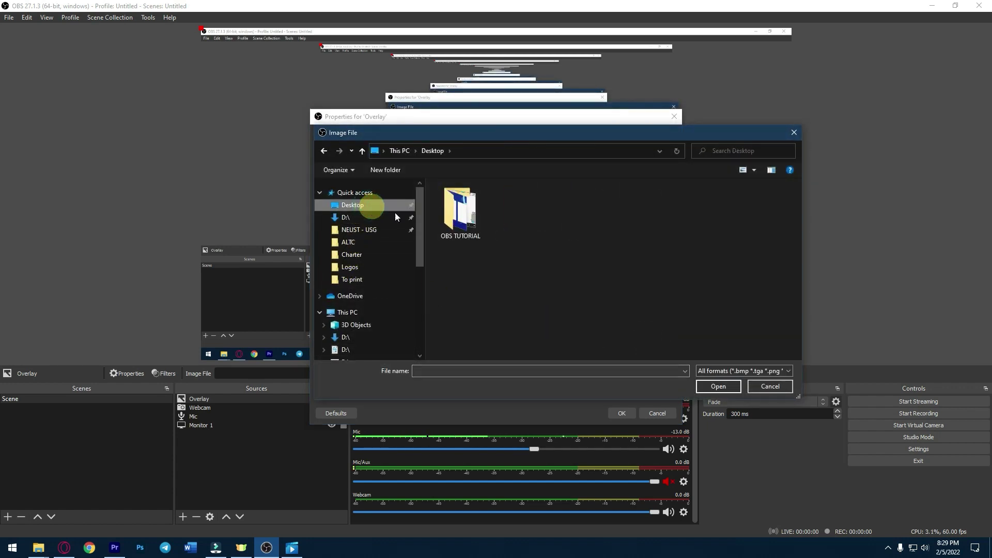
pyautogui.click(475, 226)
pyautogui.doubleClick(476, 227)
pyautogui.click(478, 205)
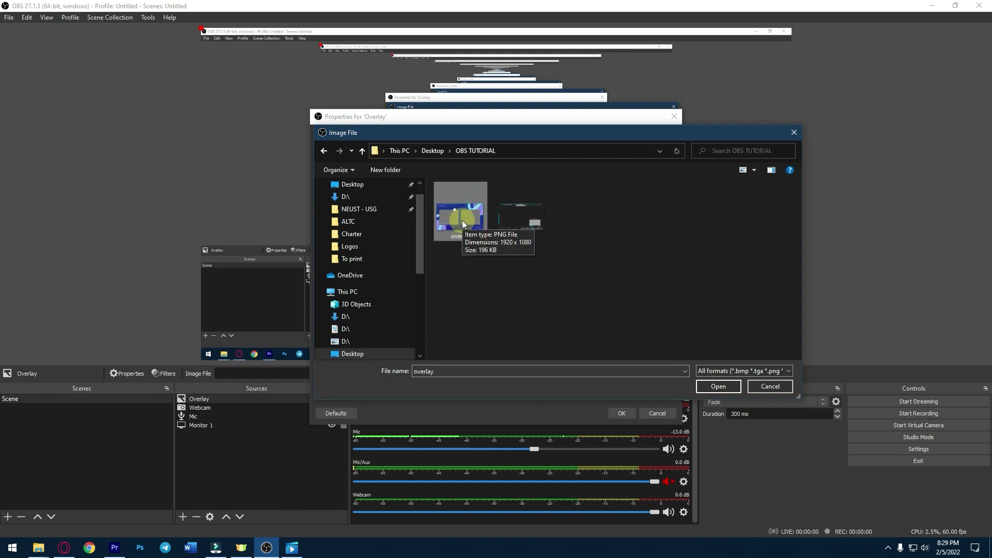
pyautogui.click(714, 393)
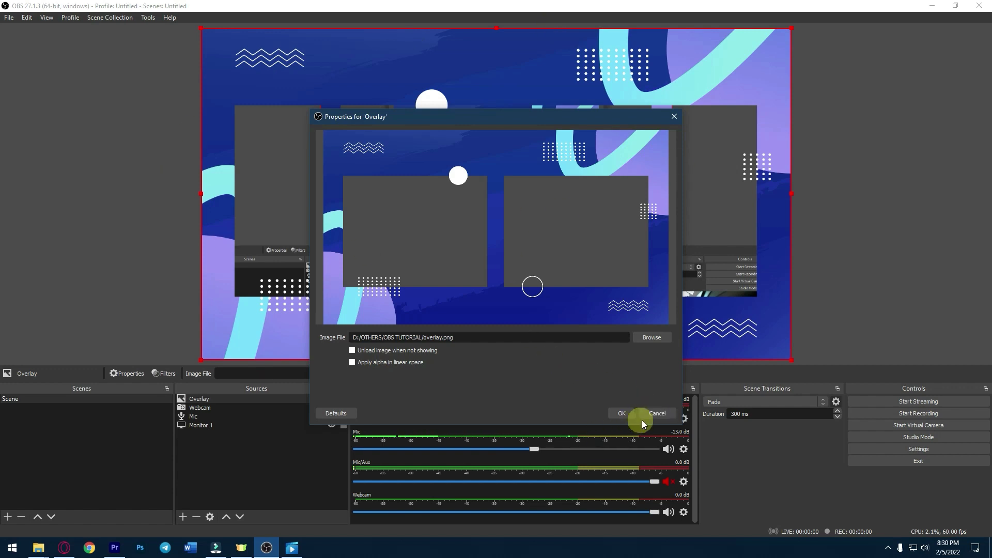
pyautogui.click(624, 413)
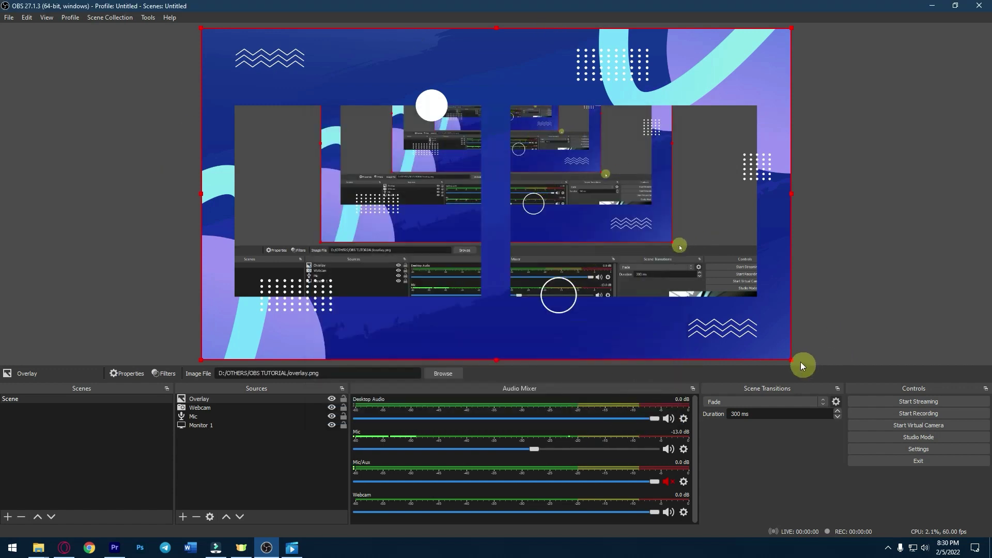
# Hide the Overlay source in the scene and show it again
pyautogui.click(444, 64)
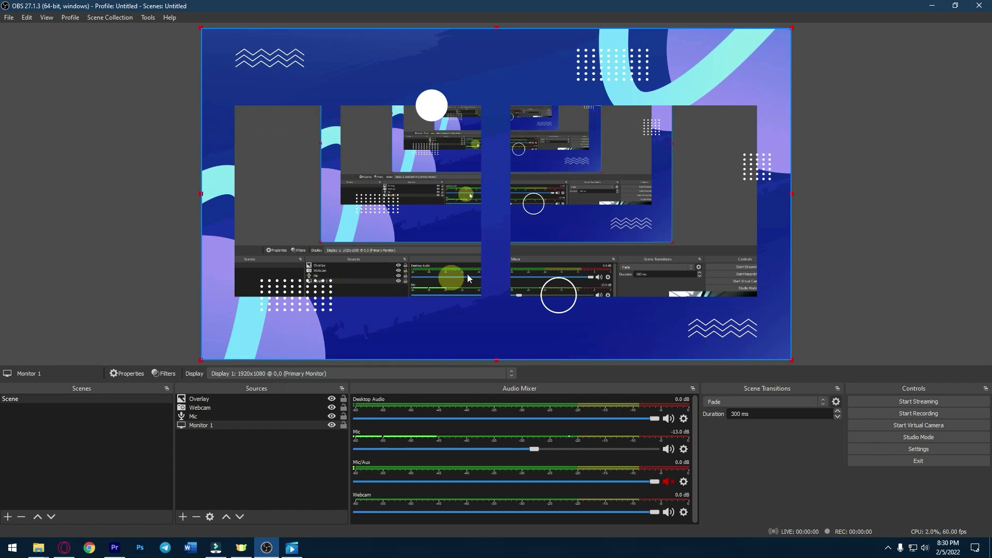
pyautogui.click(321, 399)
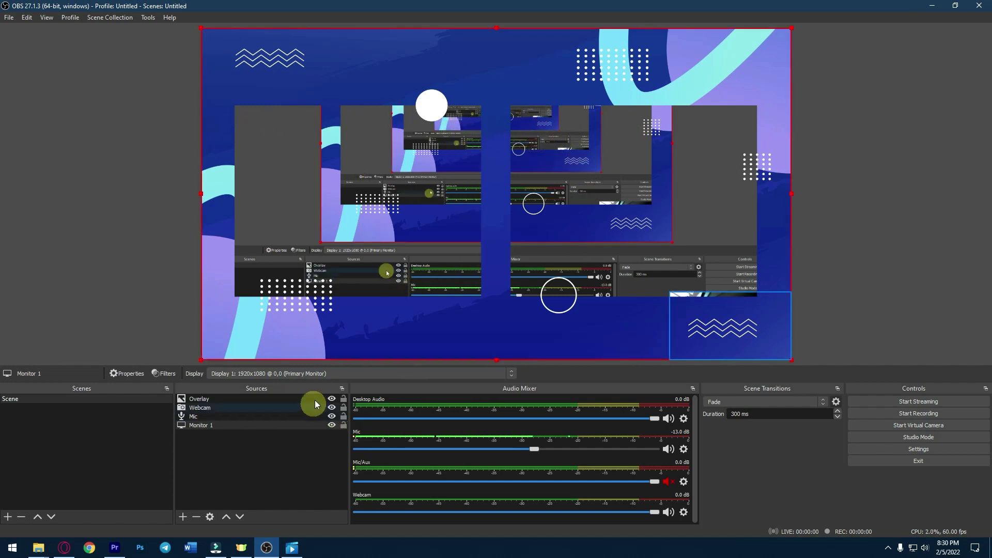
pyautogui.click(331, 400)
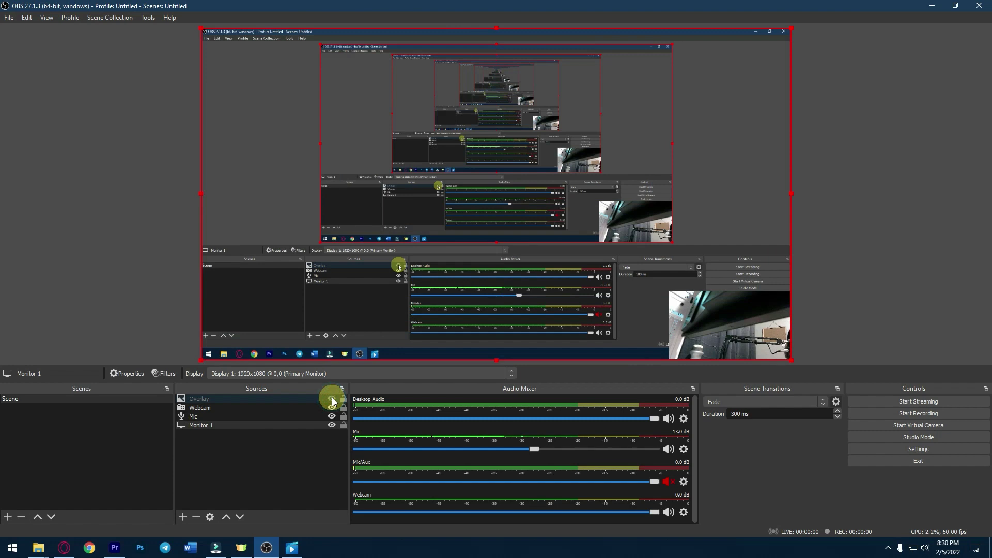
pyautogui.click(332, 399)
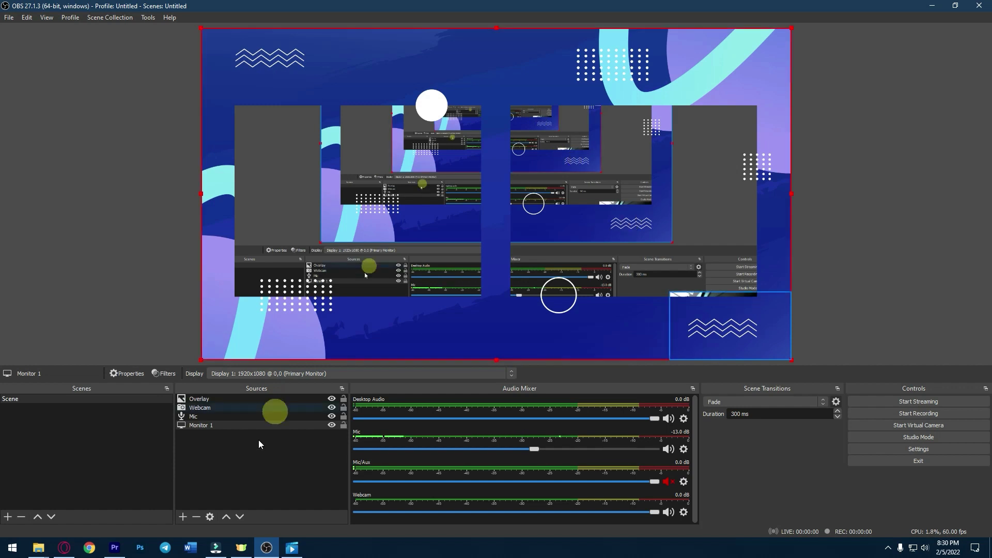
# Scale down the Monitor 1 capture and position it to fill the overlay's left frame
pyautogui.click(209, 427)
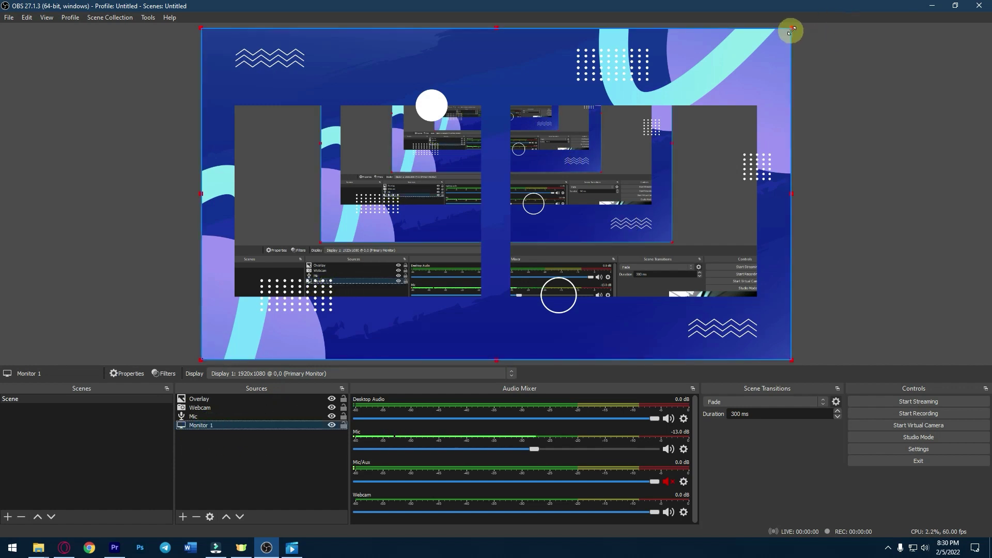
pyautogui.moveTo(791, 28); pyautogui.dragTo(429, 234)
pyautogui.moveTo(378, 259); pyautogui.dragTo(411, 140)
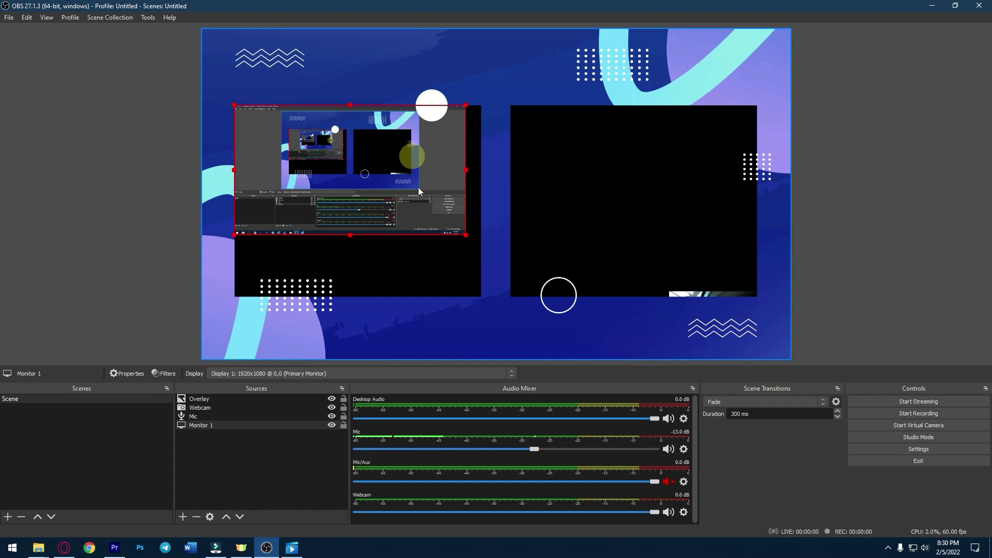
pyautogui.moveTo(467, 235); pyautogui.dragTo(575, 295)
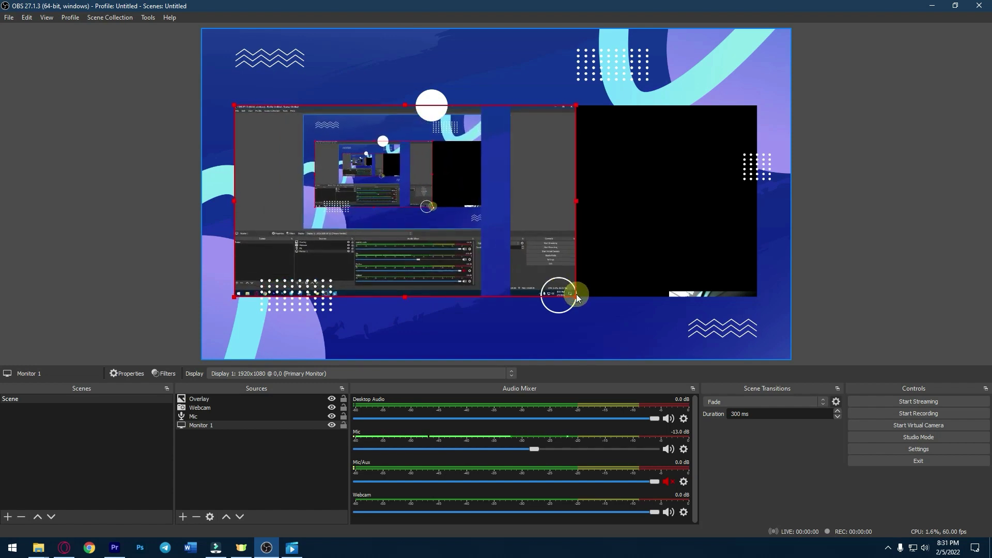
pyautogui.moveTo(439, 215); pyautogui.dragTo(395, 212)
# Move the Webcam source into the overlay's right frame and enlarge it to fill the frame
pyautogui.click(197, 408)
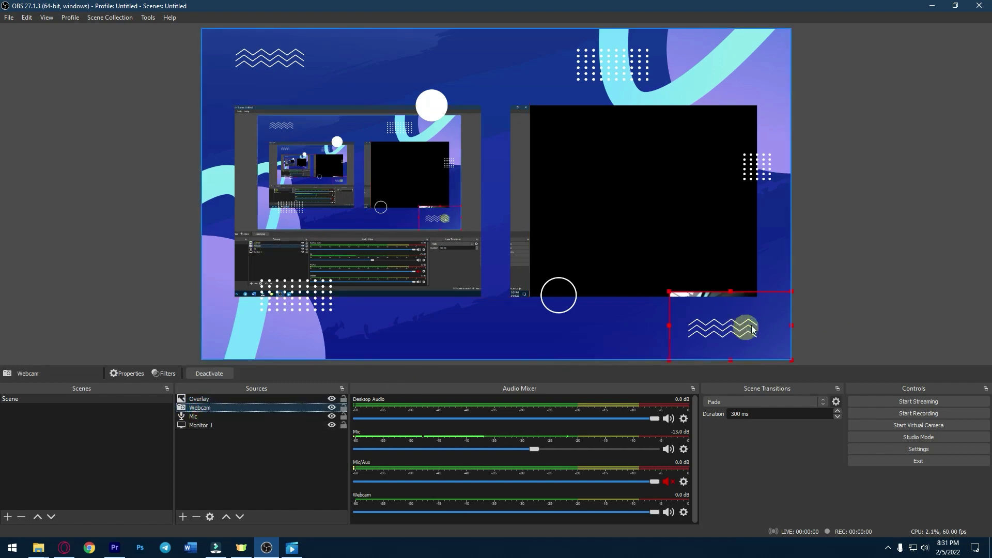
pyautogui.moveTo(771, 322); pyautogui.dragTo(633, 131)
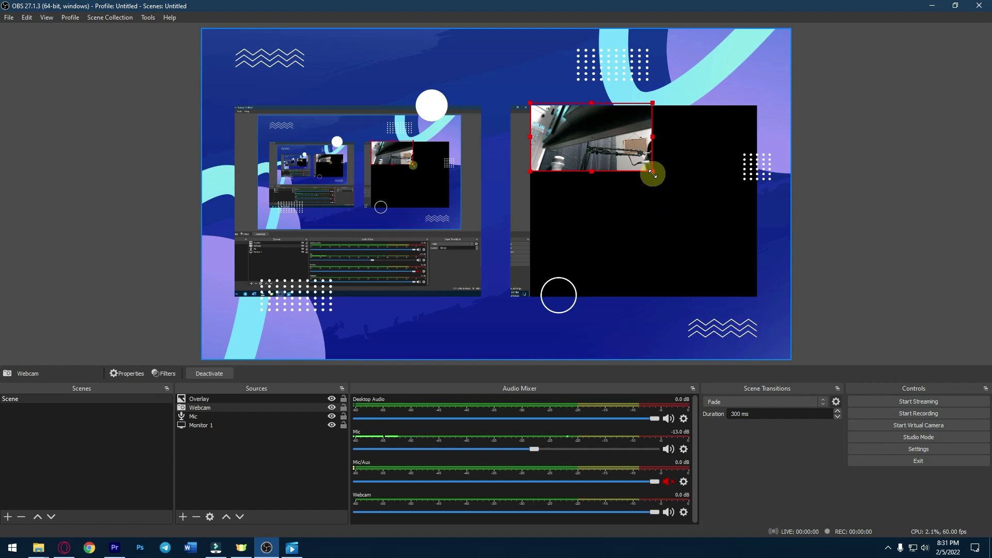
pyautogui.moveTo(653, 171); pyautogui.dragTo(770, 272)
pyautogui.moveTo(562, 180); pyautogui.dragTo(542, 182)
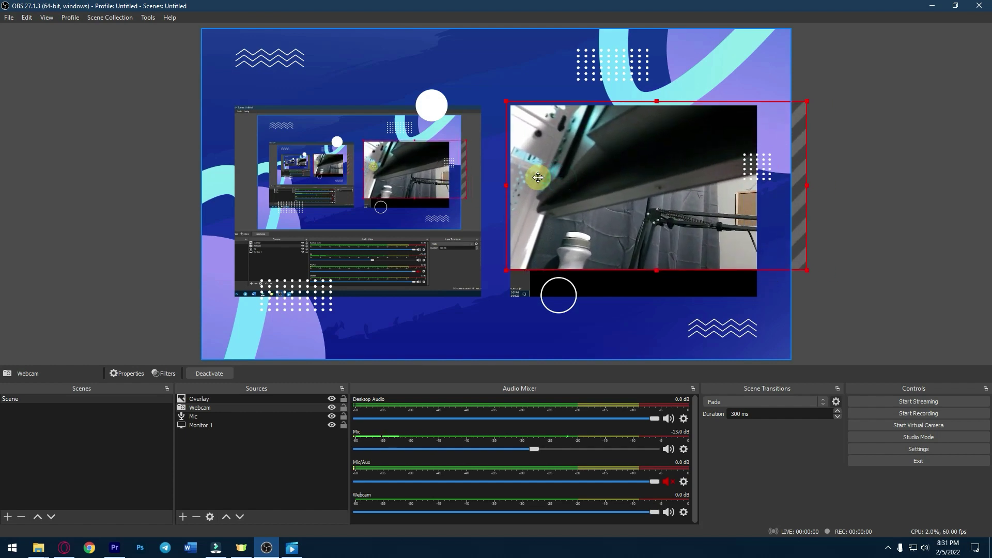
pyautogui.moveTo(813, 272); pyautogui.dragTo(855, 292)
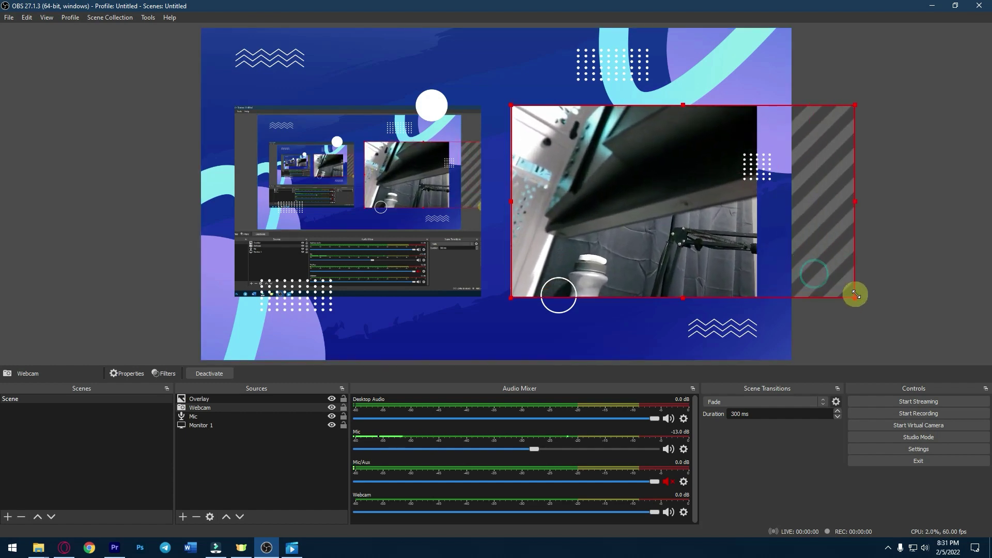
pyautogui.moveTo(704, 259)
pyautogui.mouseDown()
pyautogui.moveTo(644, 253)
pyautogui.moveTo(689, 255)
pyautogui.mouseUp()
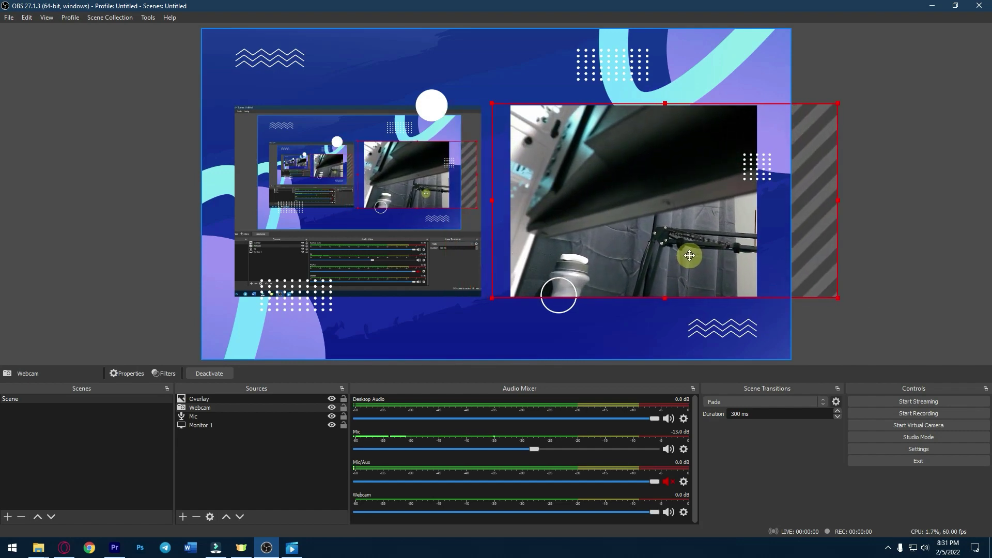
# Remove the Overlay source from the scene
pyautogui.click(280, 456)
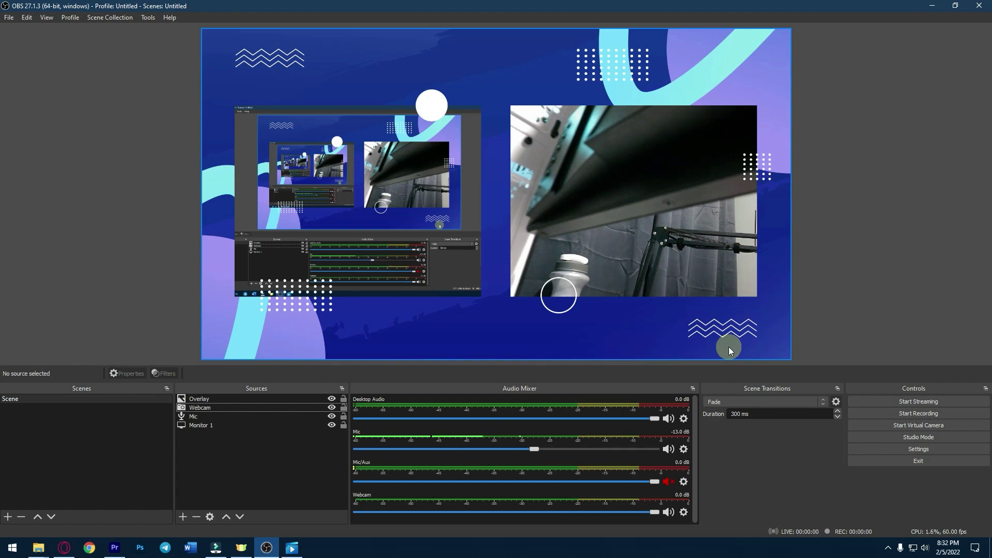
pyautogui.click(212, 399)
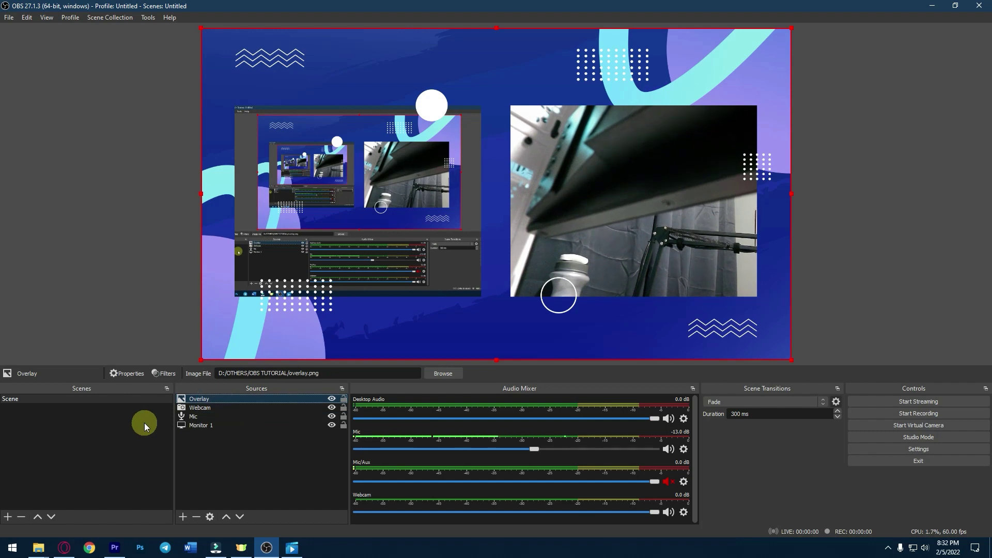
pyautogui.press('Delete')
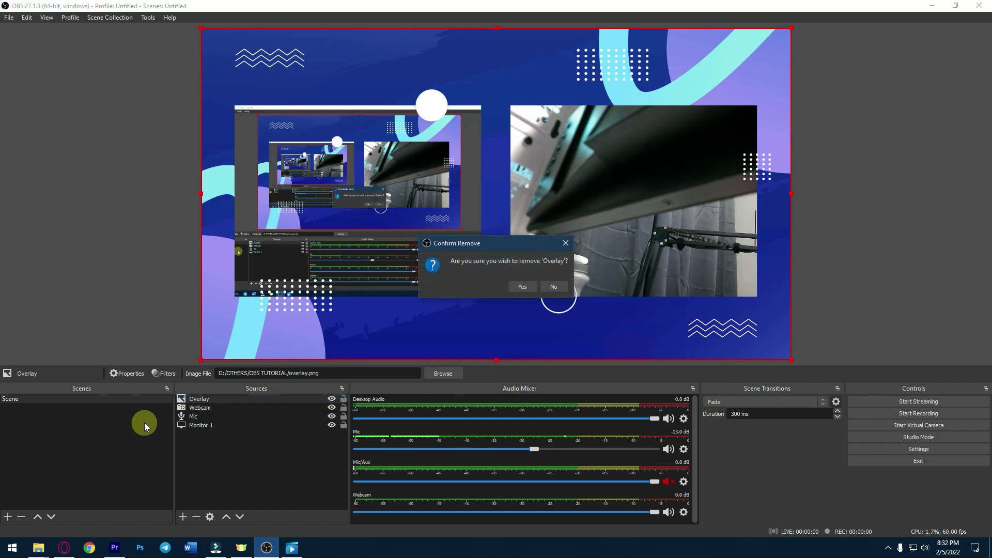
pyautogui.click(530, 287)
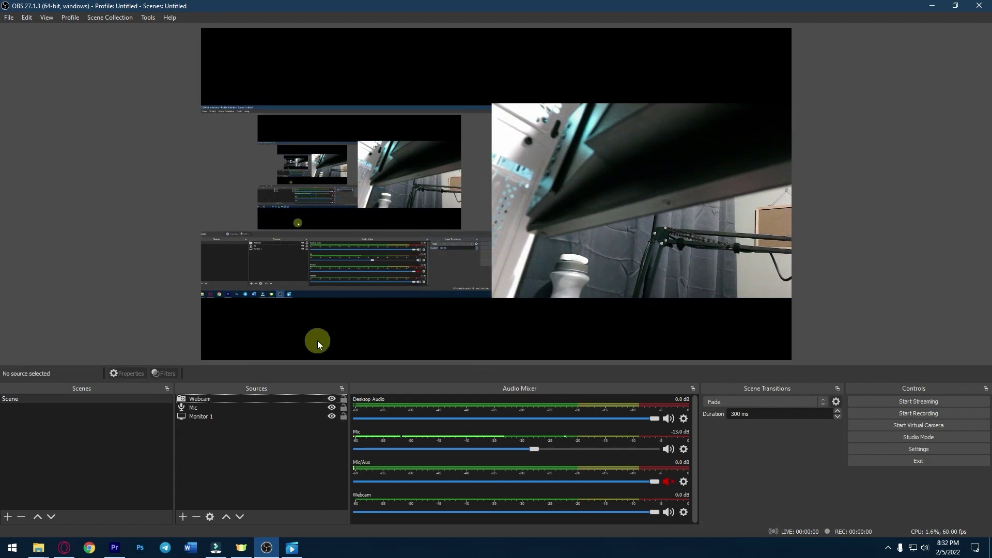
# Add a new image source named "Overlay Gaming" to the scene
pyautogui.rightClick(234, 468)
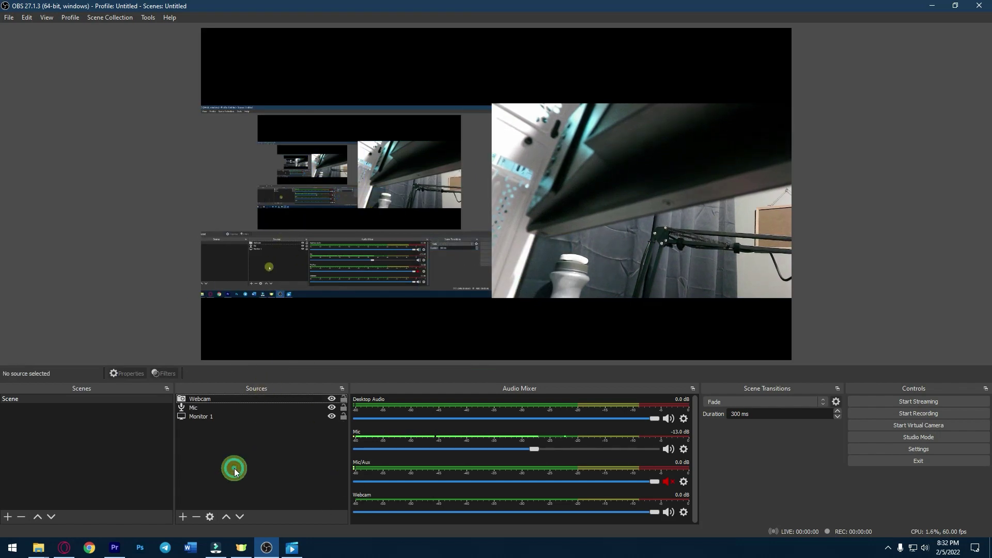
pyautogui.click(183, 515)
pyautogui.click(229, 405)
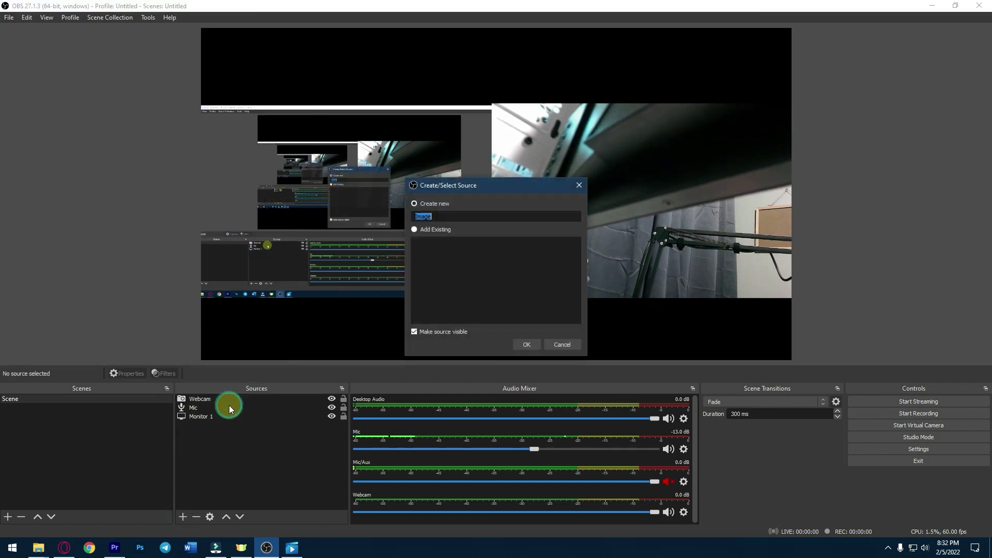
pyautogui.write('Overlay Gaming')
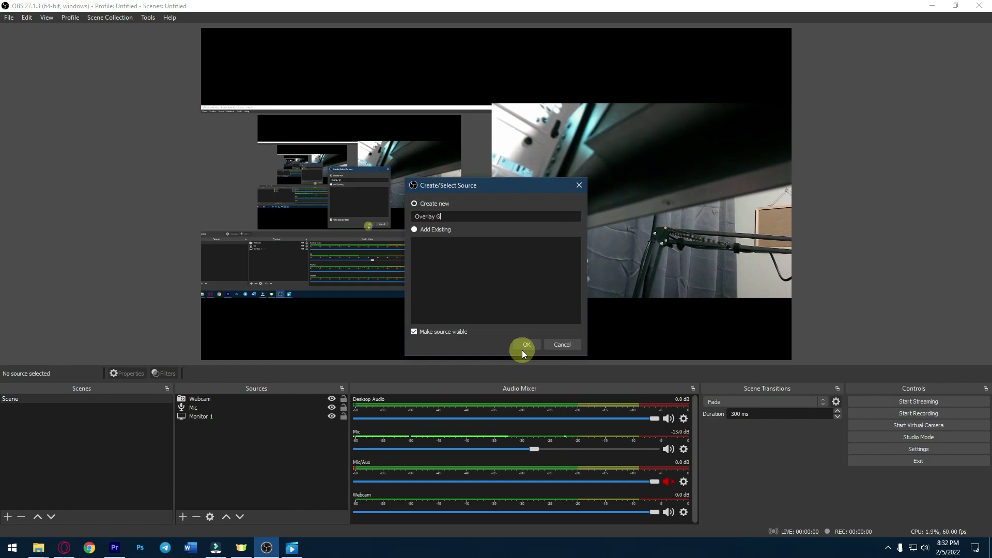
pyautogui.click(529, 343)
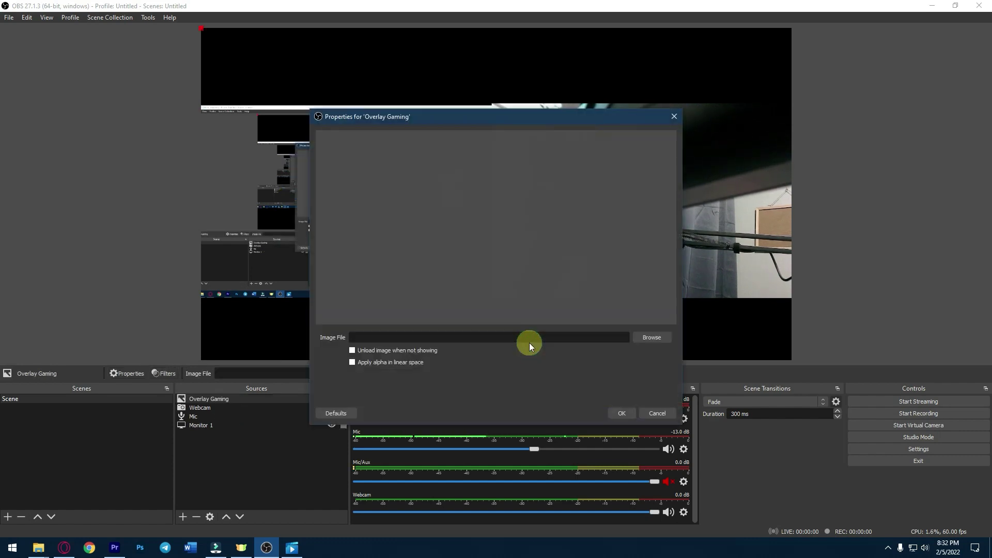
# Load the "overlay2" PNG from the OBS TUTORIAL folder as the Overlay Gaming source's image file
pyautogui.click(647, 339)
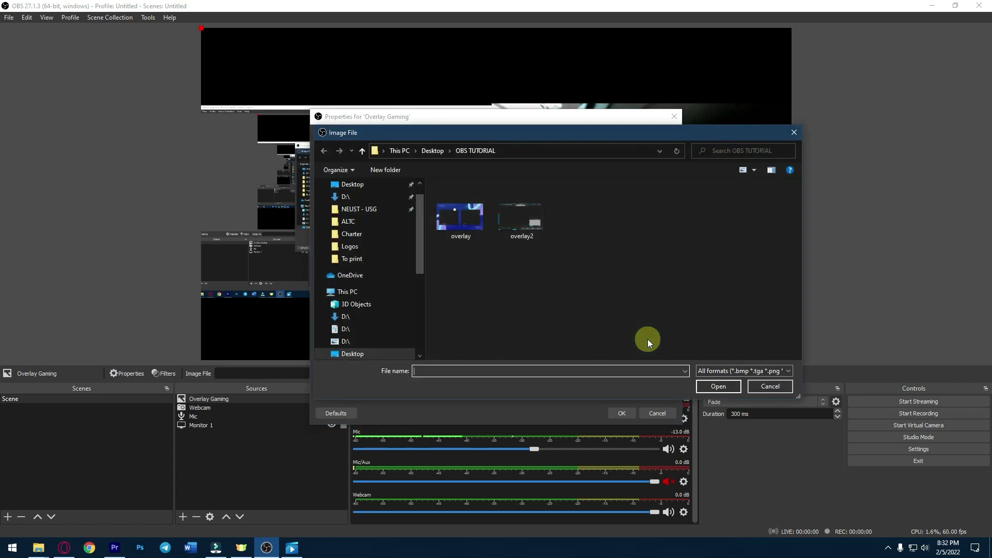
pyautogui.click(521, 230)
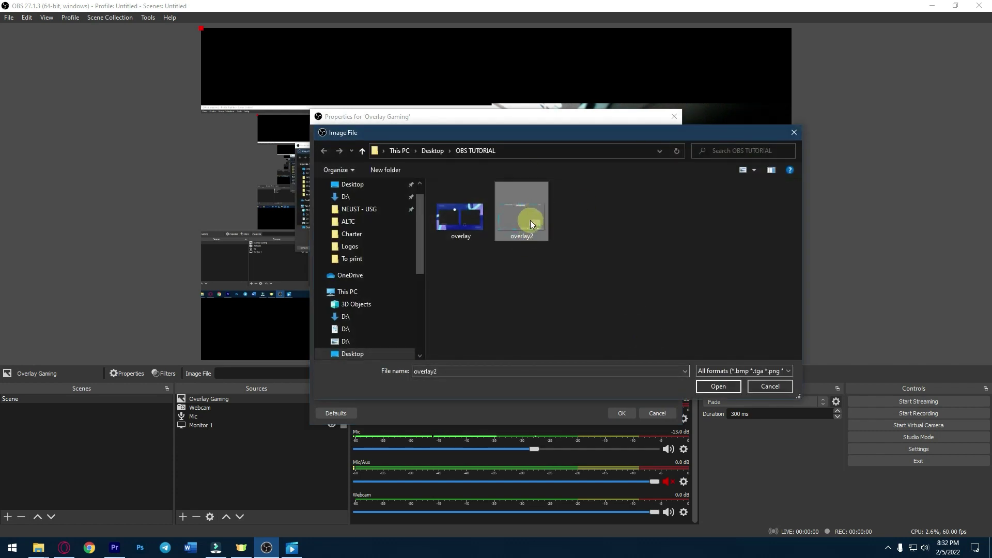
pyautogui.doubleClick(530, 220)
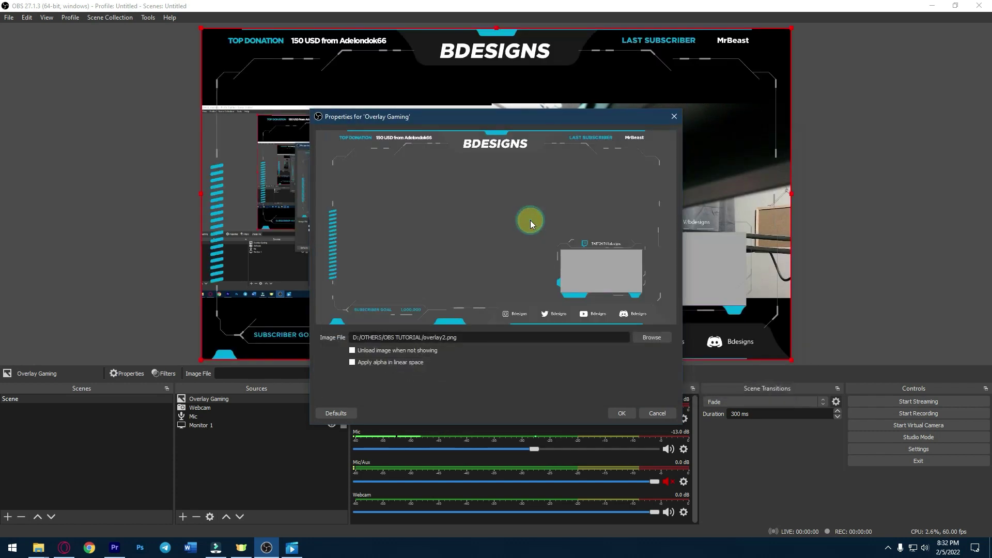
pyautogui.click(625, 414)
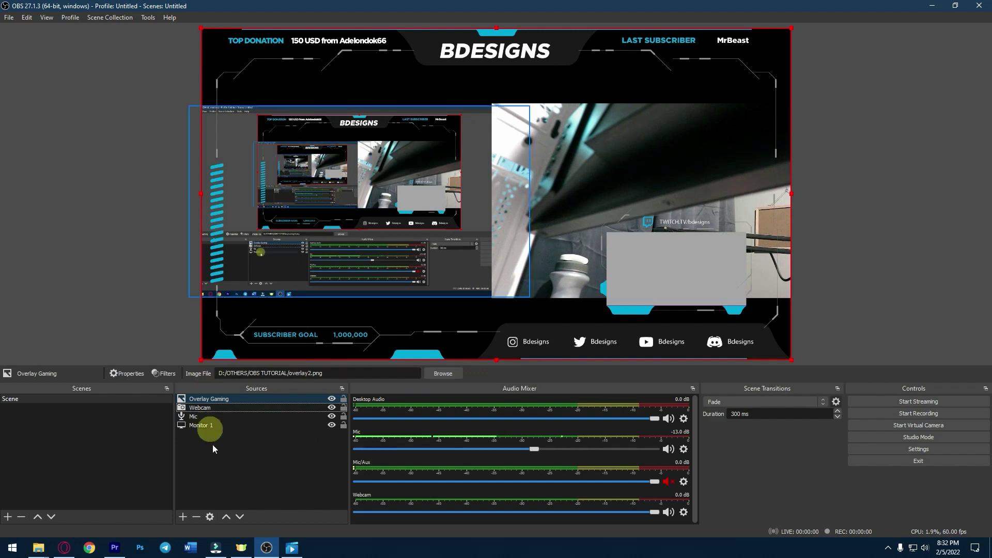
# Move the Monitor 1 capture to the canvas's upper-left corner and enlarge it to fill the whole canvas
pyautogui.click(207, 427)
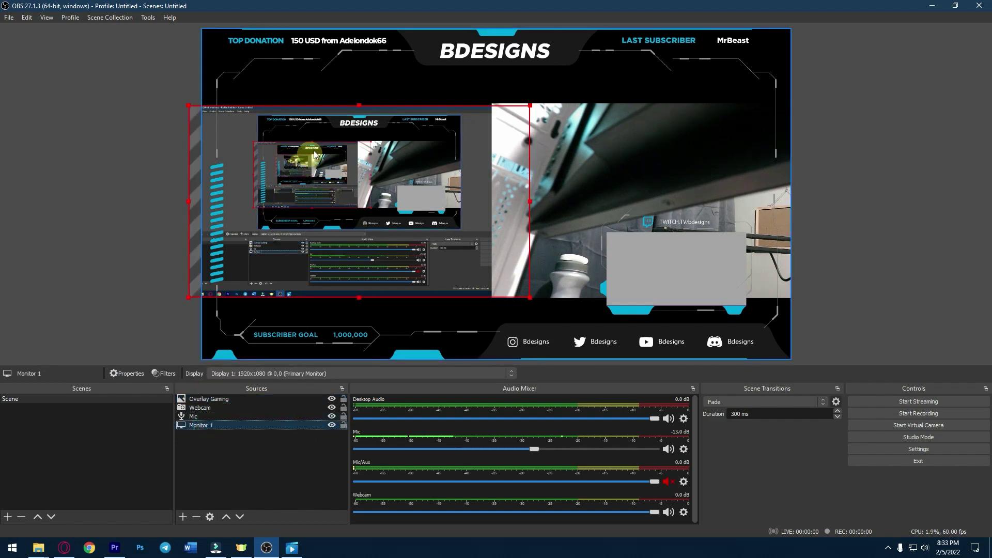
pyautogui.moveTo(315, 154); pyautogui.dragTo(326, 76)
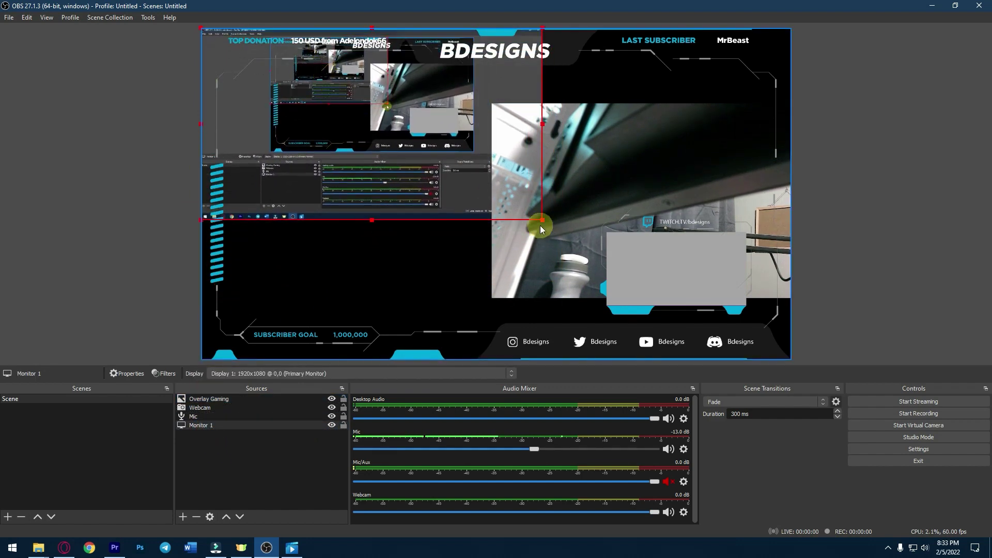
pyautogui.moveTo(541, 227); pyautogui.dragTo(771, 361)
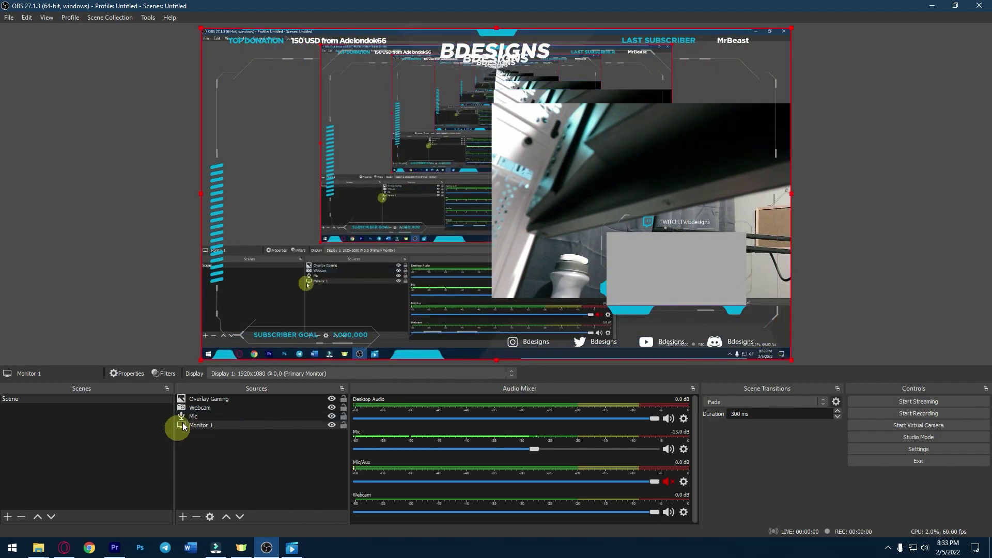
# Move the Webcam capture down over the overlay's grey webcam frame and place it above Overlay Gaming in the source order
pyautogui.click(213, 408)
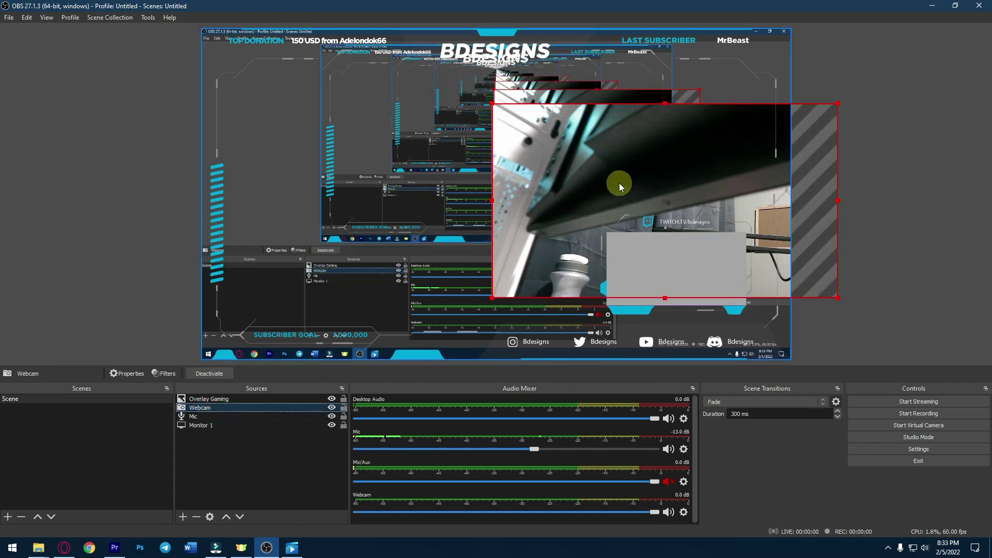
pyautogui.moveTo(589, 173); pyautogui.dragTo(607, 233)
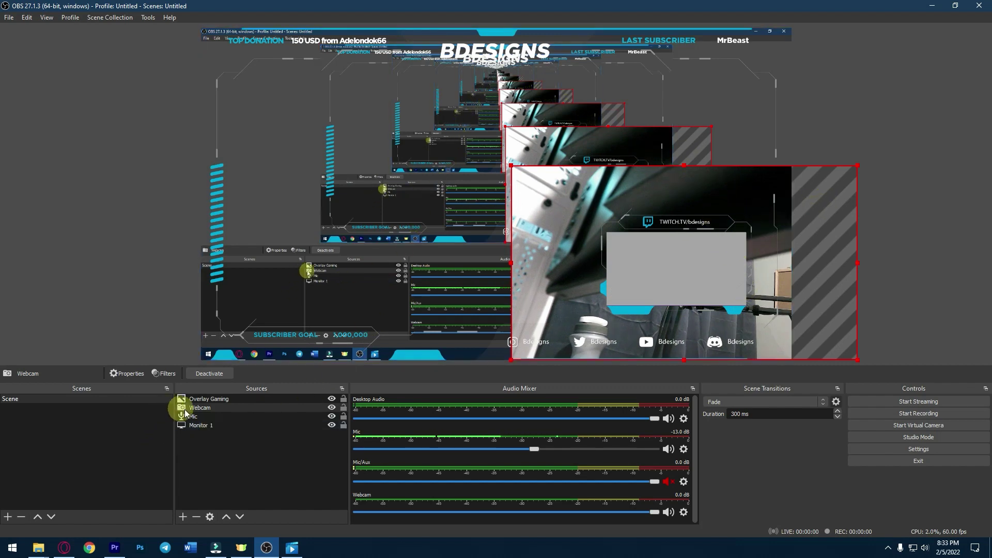
pyautogui.click(220, 408)
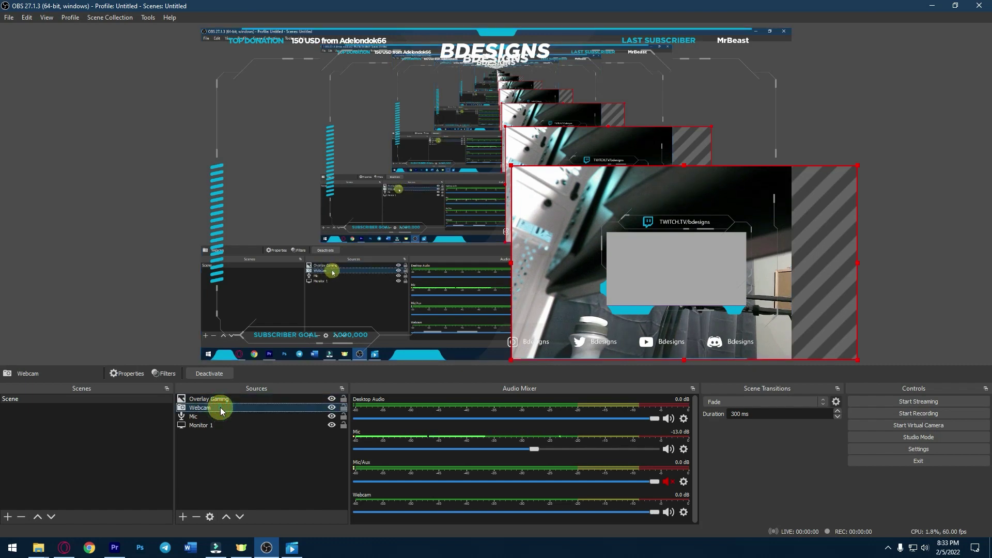
pyautogui.moveTo(220, 408); pyautogui.dragTo(221, 396)
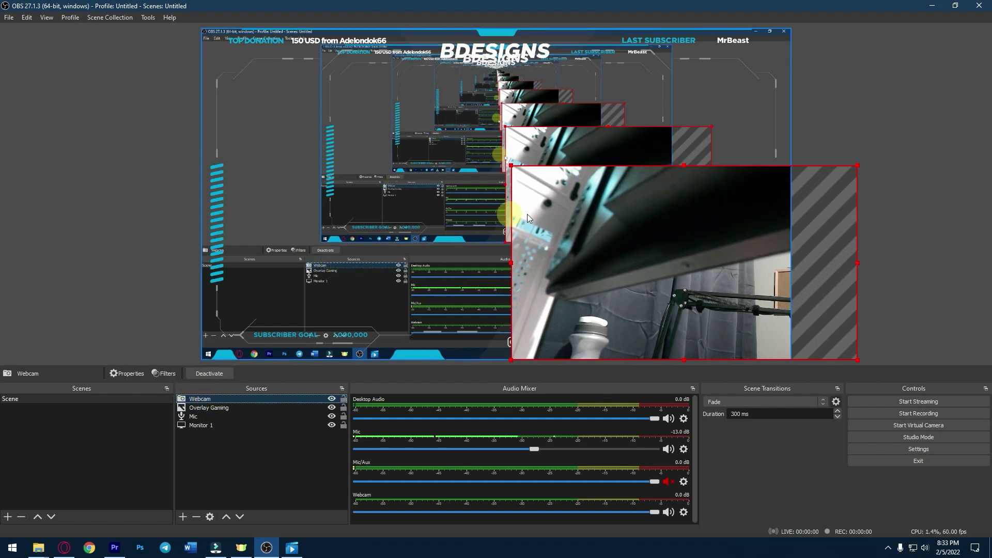
# Shrink the Webcam capture to the width of the overlay's grey frame and align it over that frame
pyautogui.moveTo(511, 166); pyautogui.dragTo(637, 255)
pyautogui.moveTo(741, 307)
pyautogui.mouseDown()
pyautogui.moveTo(744, 293)
pyautogui.moveTo(747, 310)
pyautogui.mouseUp()
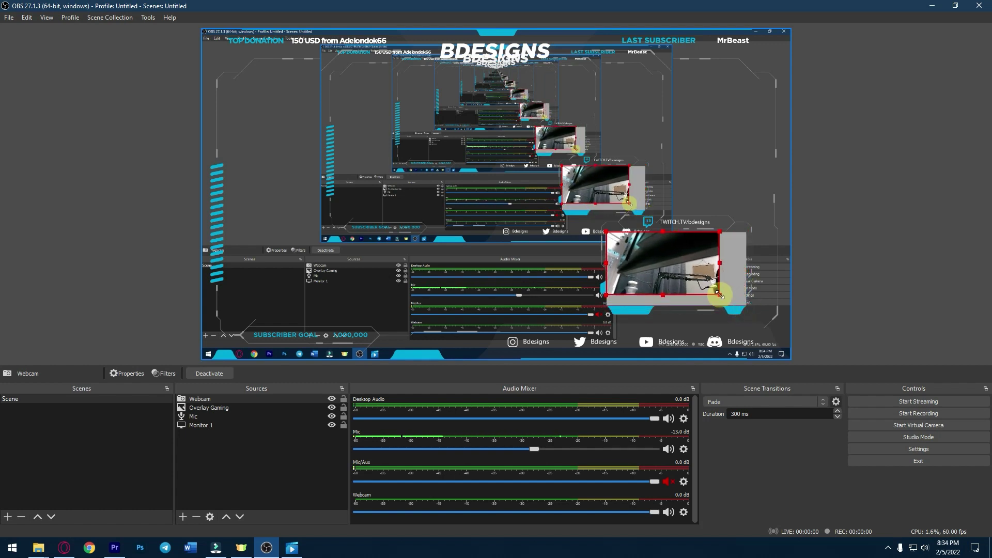
pyautogui.click(281, 472)
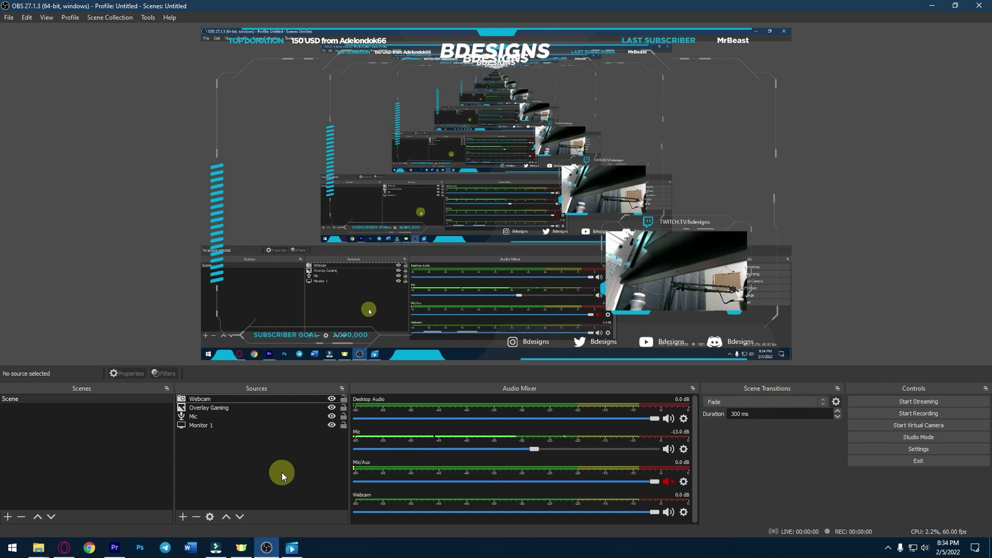
pyautogui.click(675, 252)
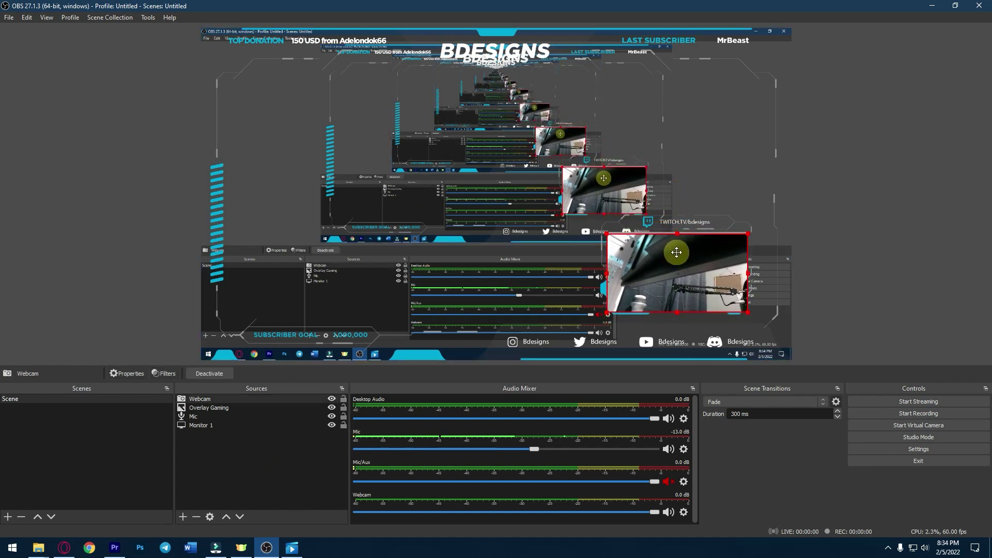
pyautogui.moveTo(677, 252); pyautogui.dragTo(675, 250)
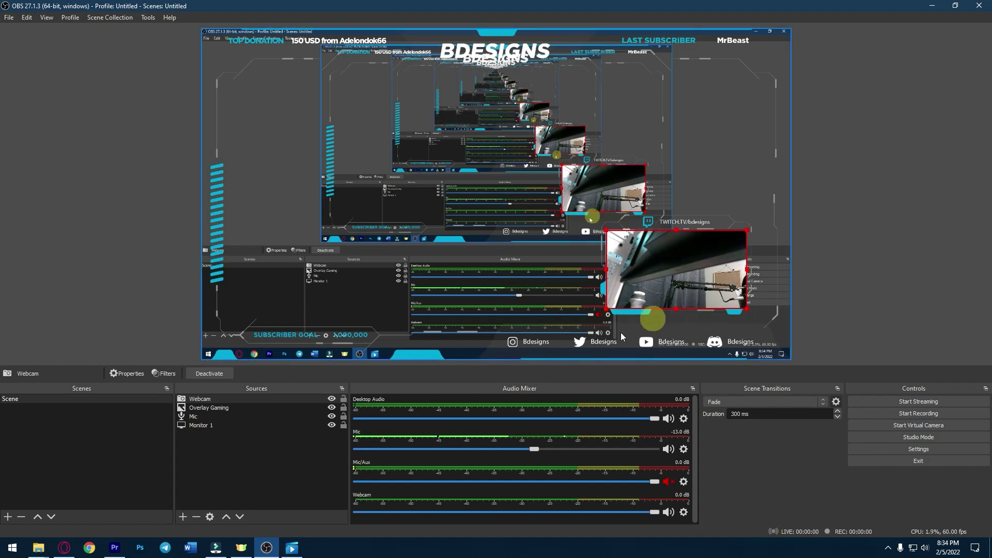
# Edit the Webcam source's transform and set its bottom crop to 20 to fit the overlay's frame
pyautogui.click(219, 402)
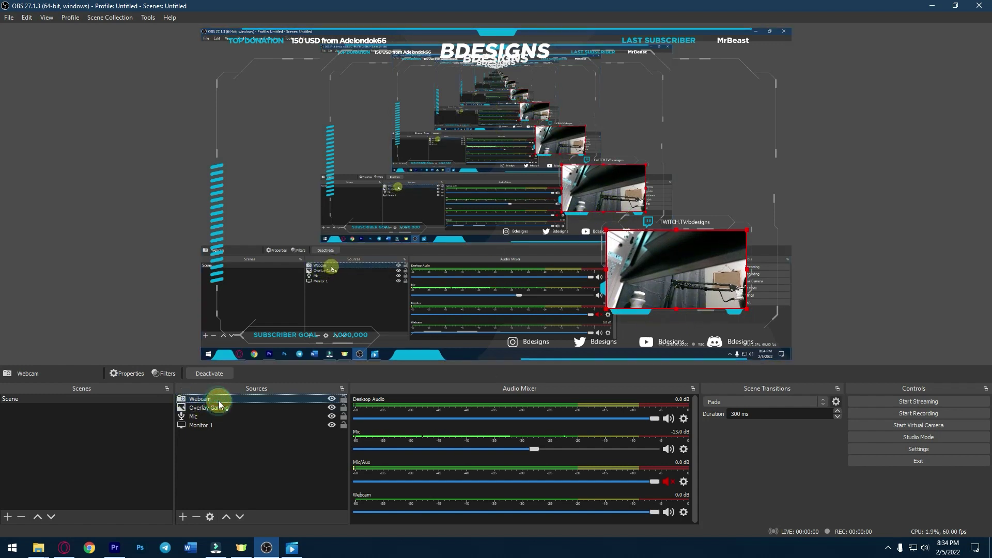
pyautogui.rightClick(219, 404)
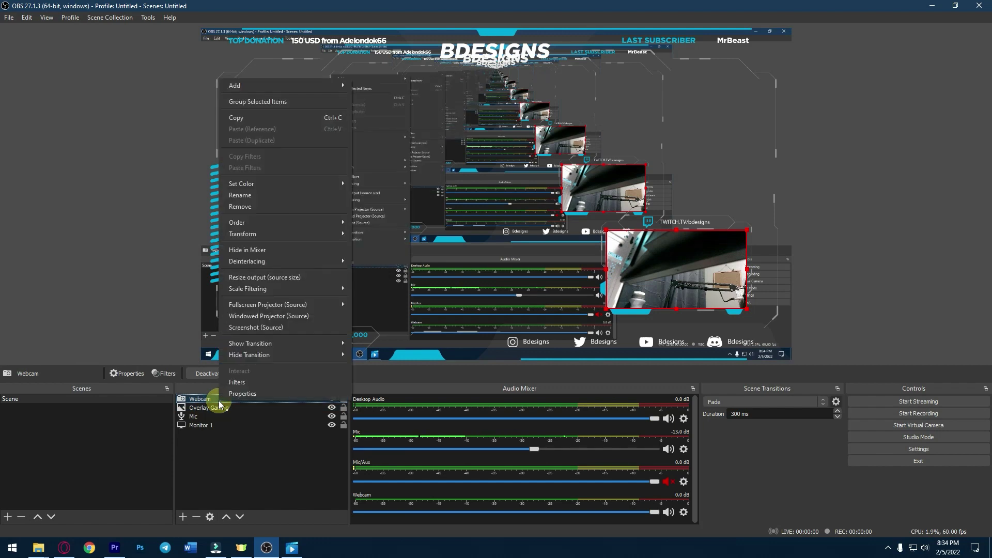
pyautogui.click(321, 236)
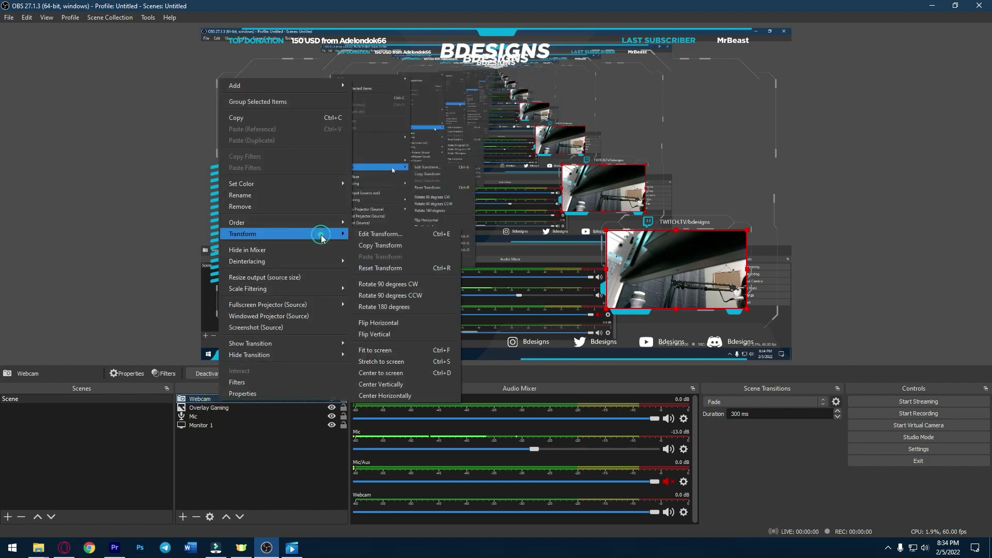
pyautogui.click(377, 236)
pyautogui.moveTo(501, 190); pyautogui.dragTo(395, 208)
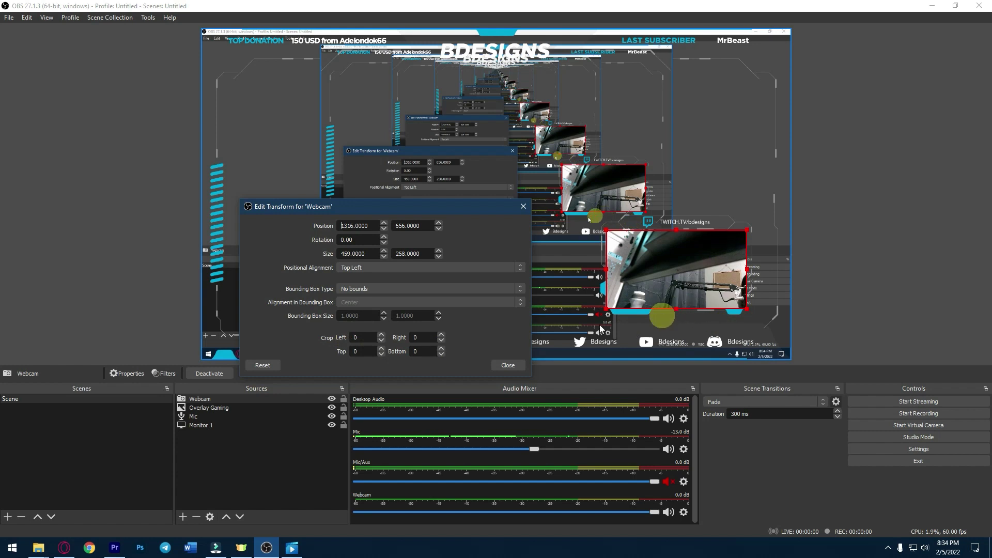
pyautogui.click(440, 349)
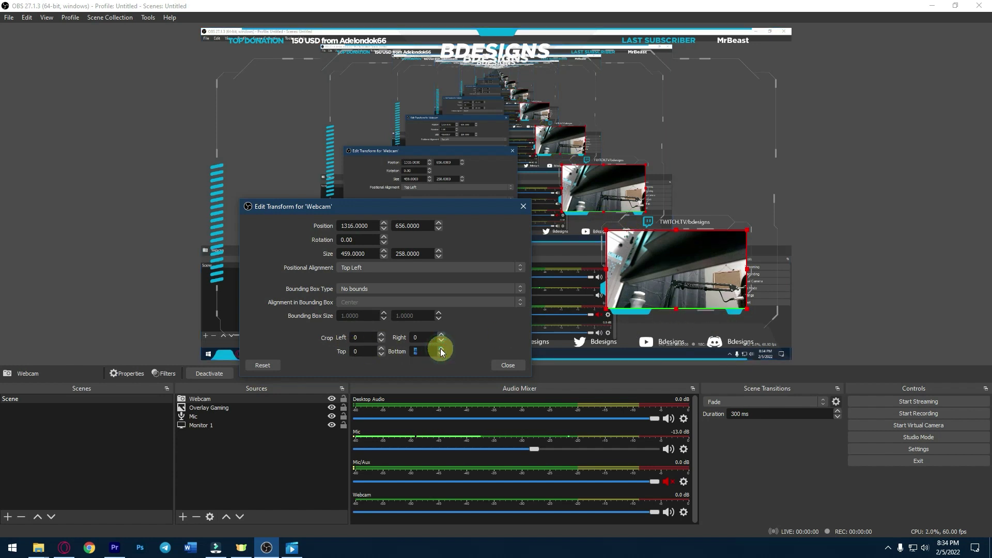
pyautogui.click(441, 349)
pyautogui.click(441, 349)
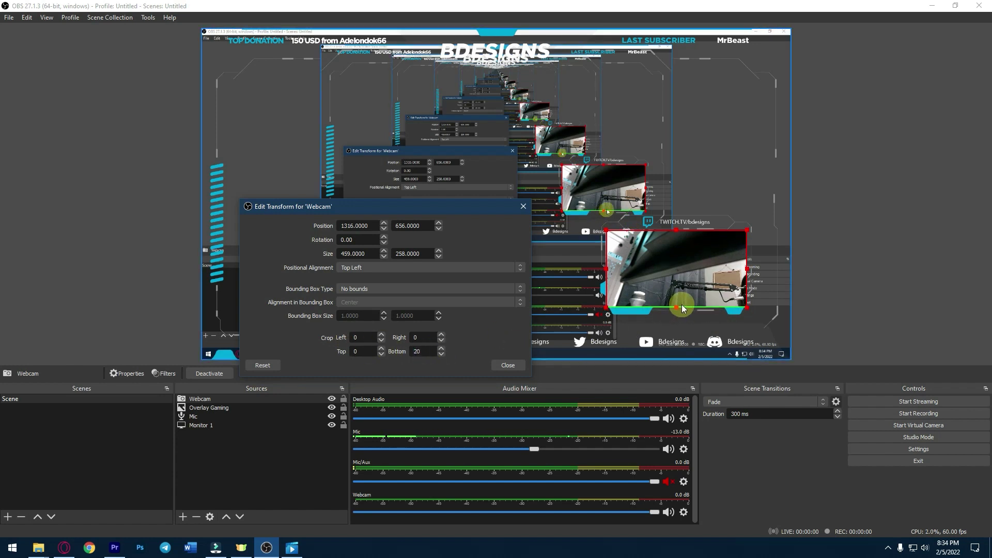